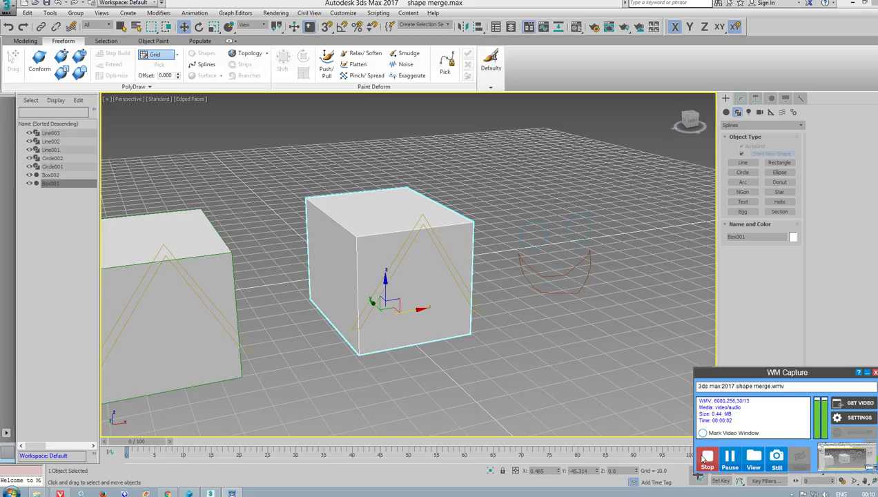
- Move the triangle outline Line002 down so it lies across Box001's front face
{"action": "left_click", "coordinate": [868, 373]}
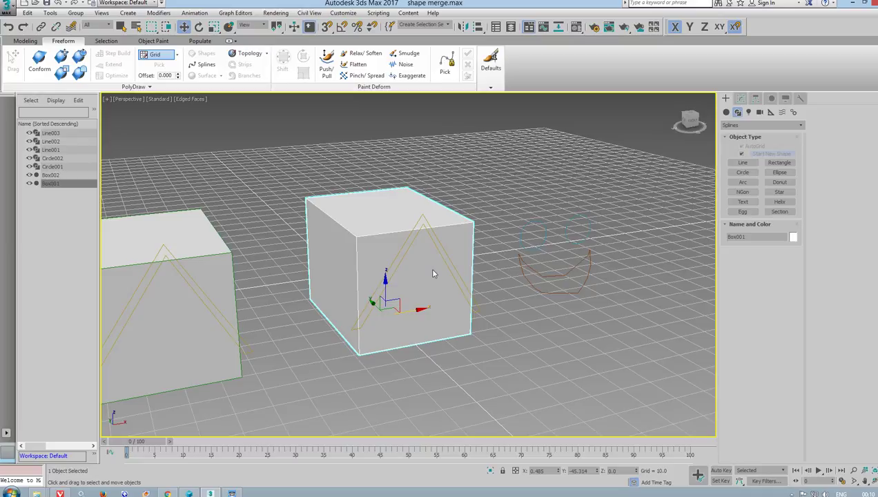
{"action": "middle_click_drag", "start_coordinate": [464, 256], "coordinate": [443, 252], "text": "alt"}
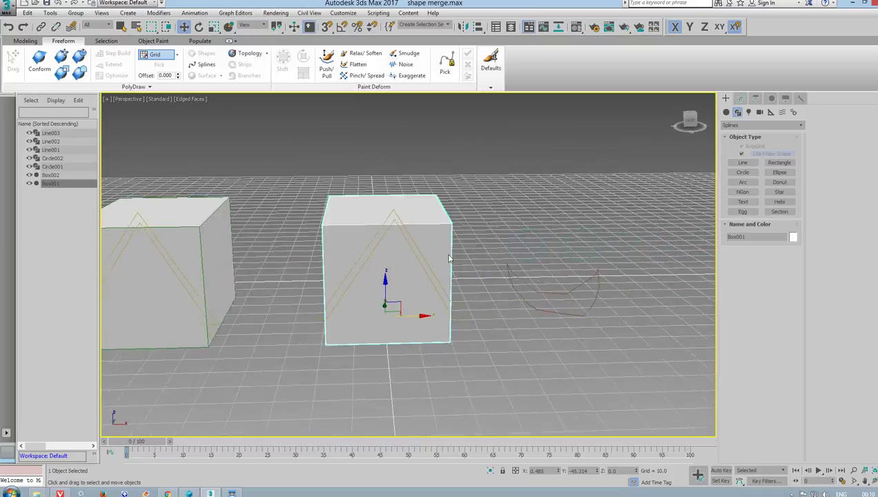
{"action": "scroll", "coordinate": [388, 231], "scroll_direction": "up", "scroll_amount": 3}
{"action": "scroll", "coordinate": [408, 212], "scroll_direction": "down", "scroll_amount": 1}
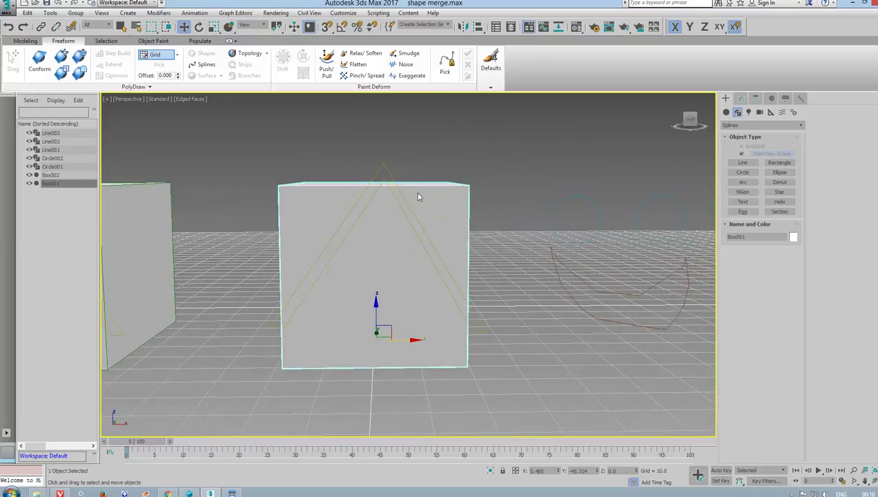
{"action": "scroll", "coordinate": [393, 218], "scroll_direction": "up", "scroll_amount": 2}
{"action": "scroll", "coordinate": [402, 209], "scroll_direction": "up", "scroll_amount": 2}
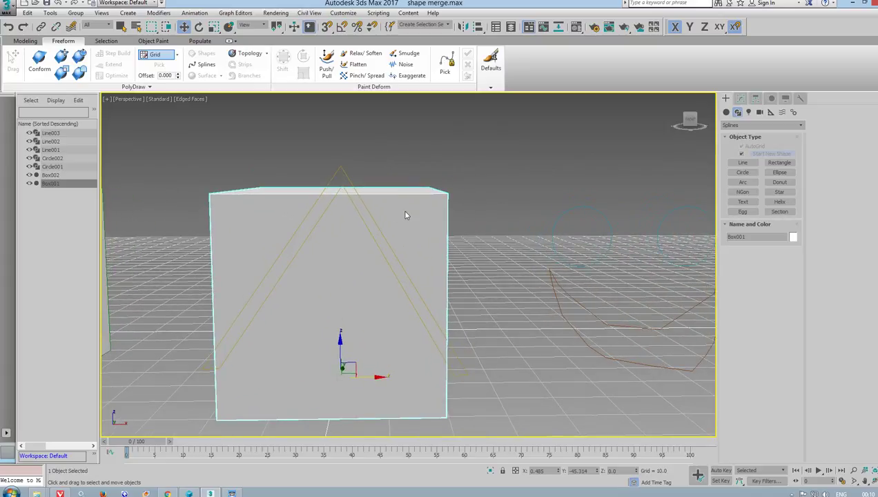
{"action": "left_click", "coordinate": [457, 203]}
{"action": "left_click", "coordinate": [373, 198]}
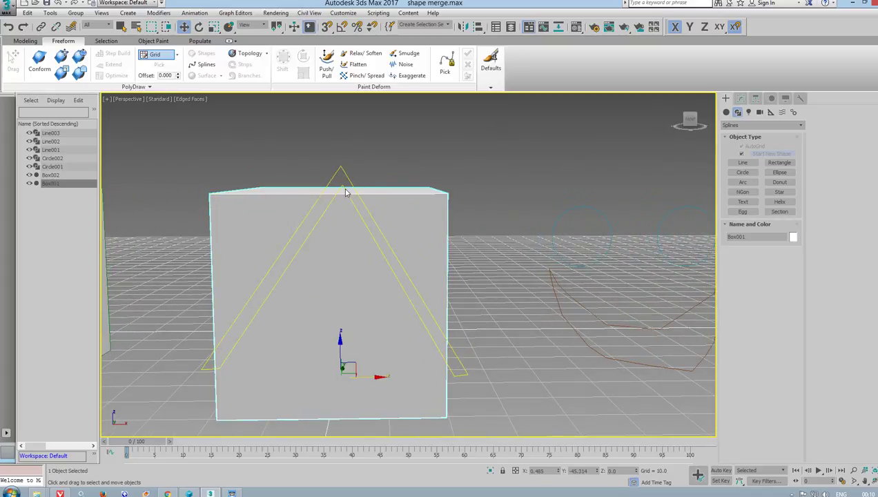
{"action": "left_click", "coordinate": [347, 187]}
{"action": "left_click_drag", "start_coordinate": [337, 298], "coordinate": [338, 315]}
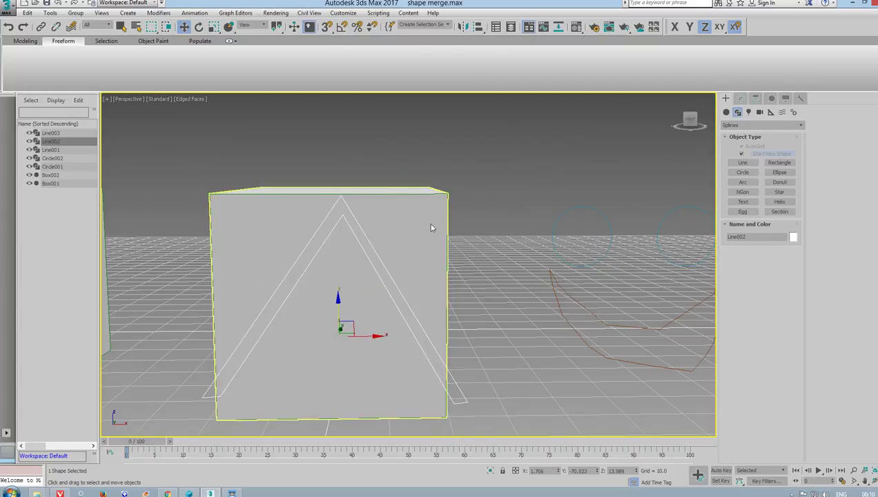
{"action": "left_click", "coordinate": [430, 226]}
- Start a ShapeMerge compound object on Box001 from the Compound Objects category
{"action": "left_click", "coordinate": [726, 112]}
{"action": "left_click", "coordinate": [744, 125]}
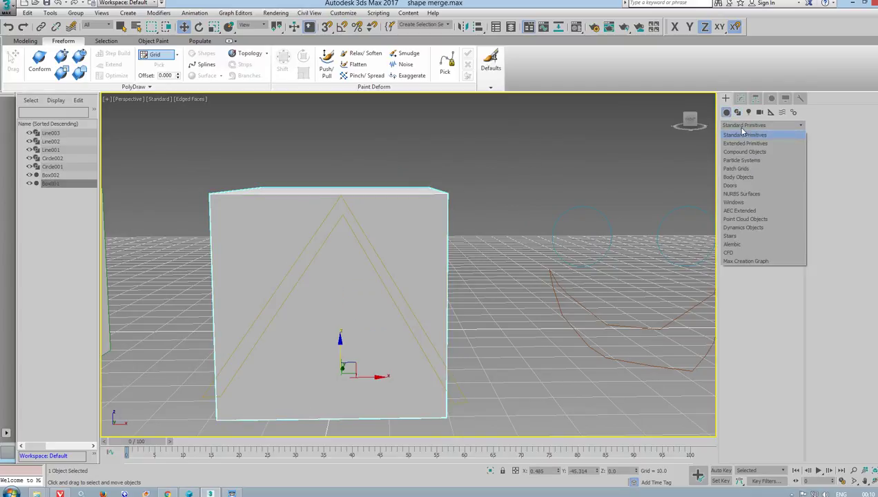
{"action": "left_click", "coordinate": [739, 151]}
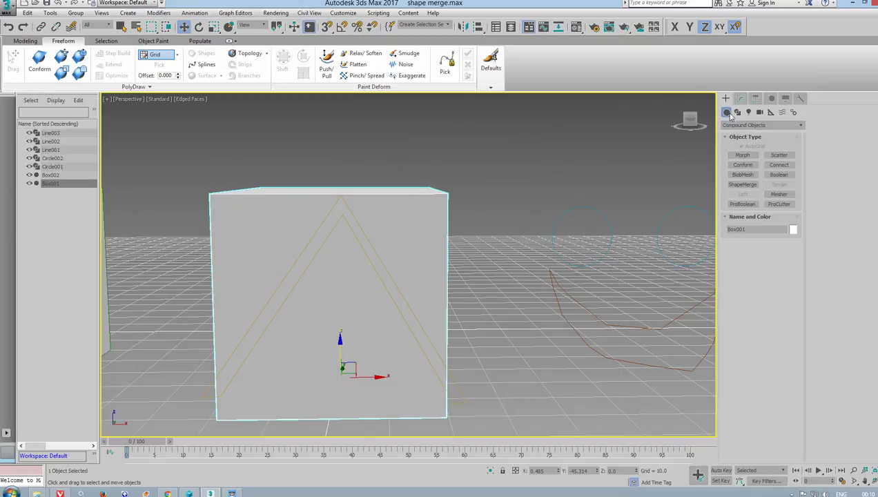
{"action": "left_click", "coordinate": [740, 98]}
{"action": "left_click", "coordinate": [725, 98]}
{"action": "left_click", "coordinate": [757, 126]}
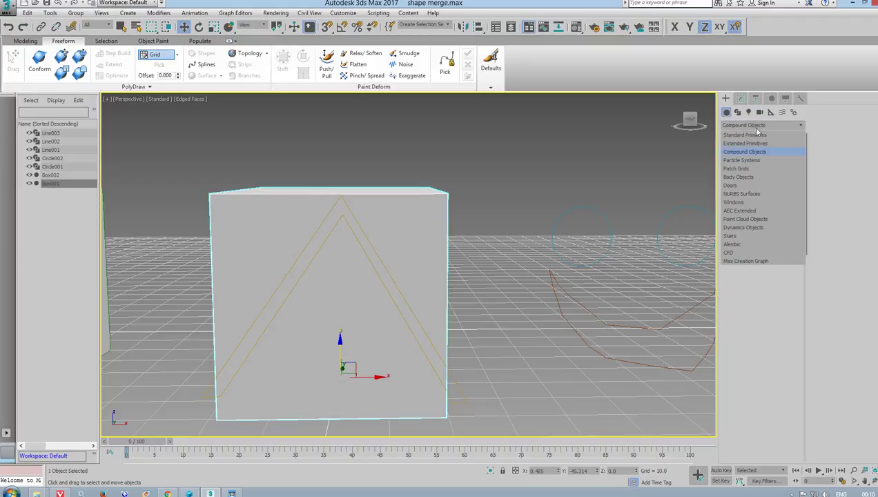
{"action": "left_click", "coordinate": [757, 128]}
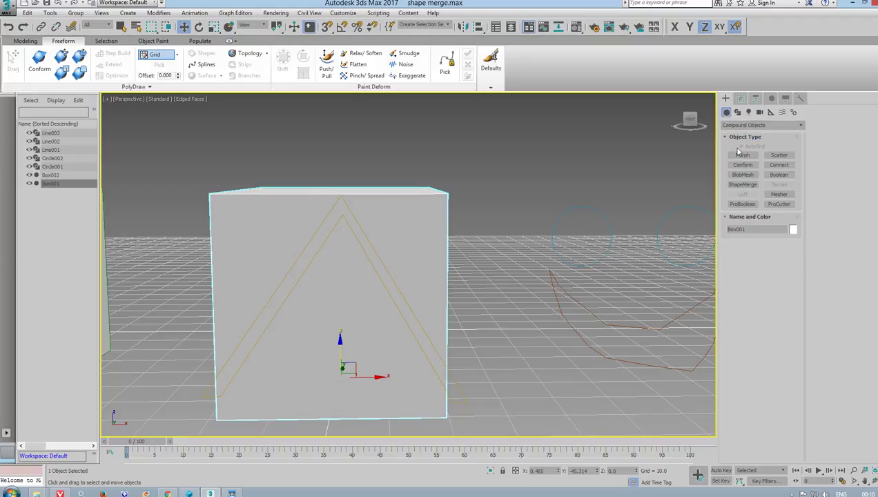
{"action": "left_click", "coordinate": [743, 185]}
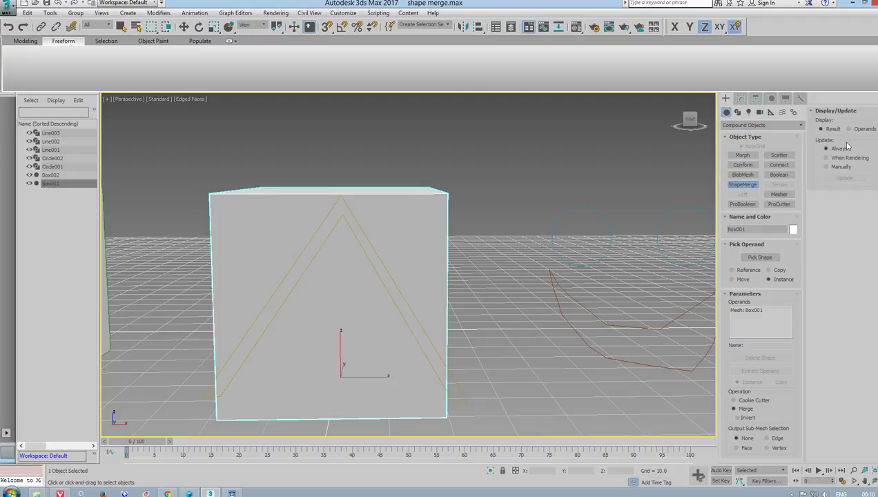
- Pick Line002 as the merge shape, then move the box toward the viewer along Y
{"action": "left_click", "coordinate": [759, 257]}
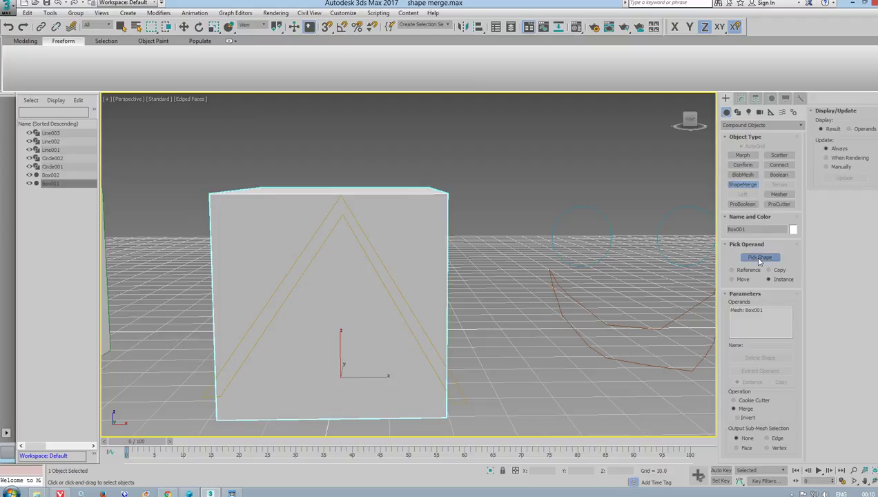
{"action": "left_click", "coordinate": [382, 266]}
{"action": "mouse_move", "coordinate": [382, 265]}
{"action": "middle_mouse_down", "text": "alt"}
{"action": "mouse_move", "coordinate": [336, 289]}
{"action": "mouse_move", "coordinate": [364, 283]}
{"action": "middle_mouse_up", "text": "alt"}
{"action": "right_click", "coordinate": [392, 273]}
{"action": "key", "text": "w"}
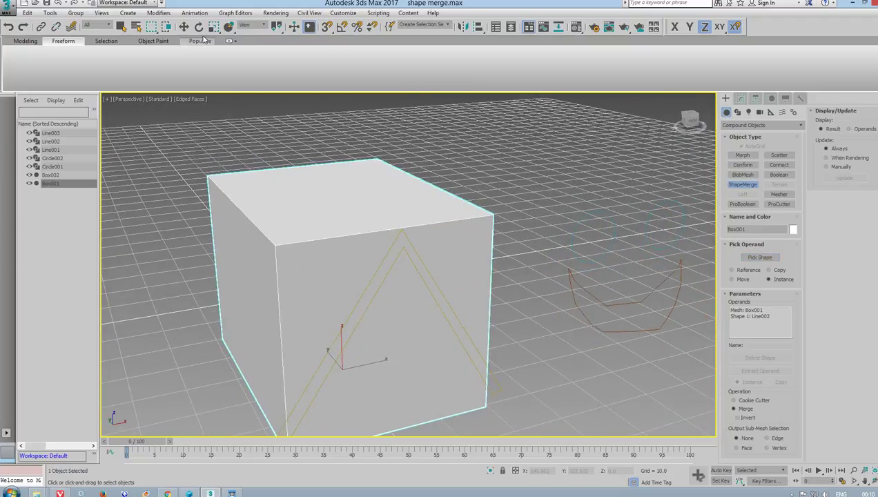
{"action": "mouse_move", "coordinate": [336, 362]}
{"action": "left_mouse_down"}
{"action": "mouse_move", "coordinate": [340, 373]}
{"action": "mouse_move", "coordinate": [318, 323]}
{"action": "left_mouse_up"}
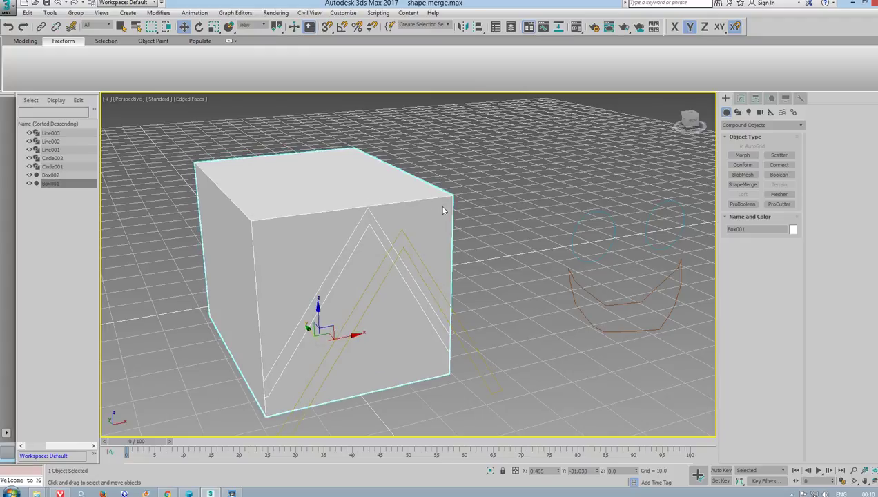
- Set the ShapeMerge to an inverted Cookie Cutter and reposition the triangle operand
{"action": "left_click", "coordinate": [740, 98]}
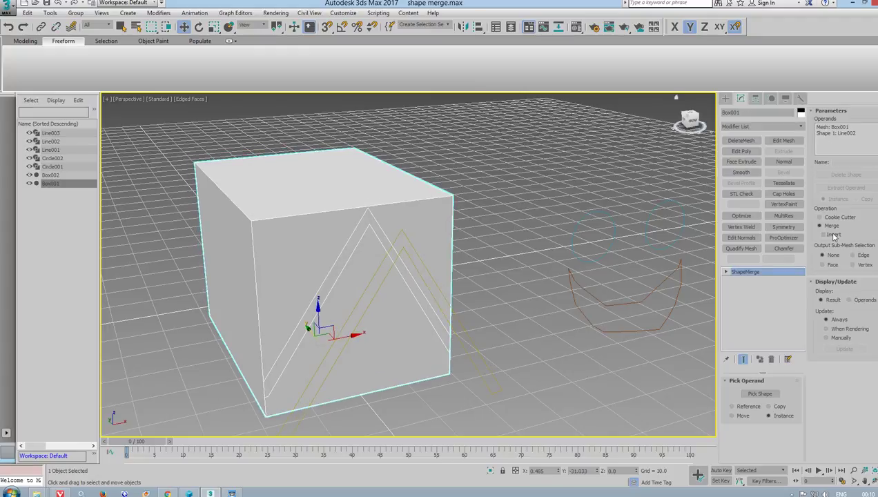
{"action": "left_click", "coordinate": [832, 218]}
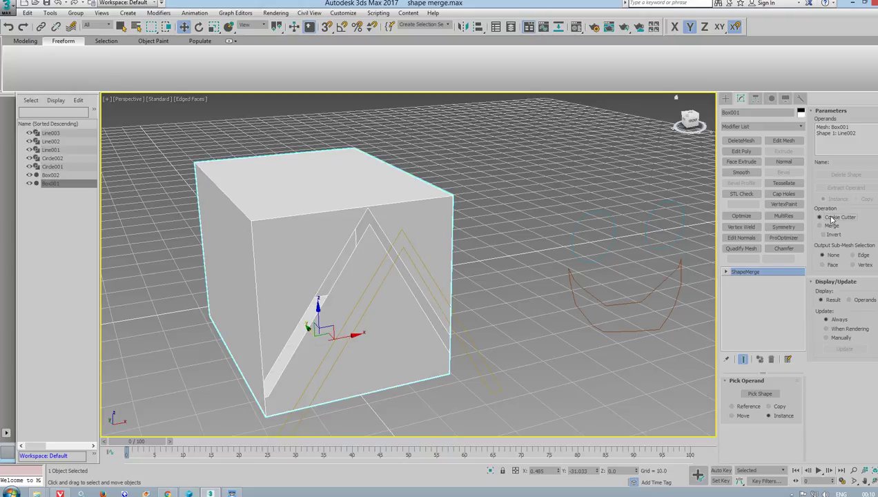
{"action": "left_click", "coordinate": [828, 236]}
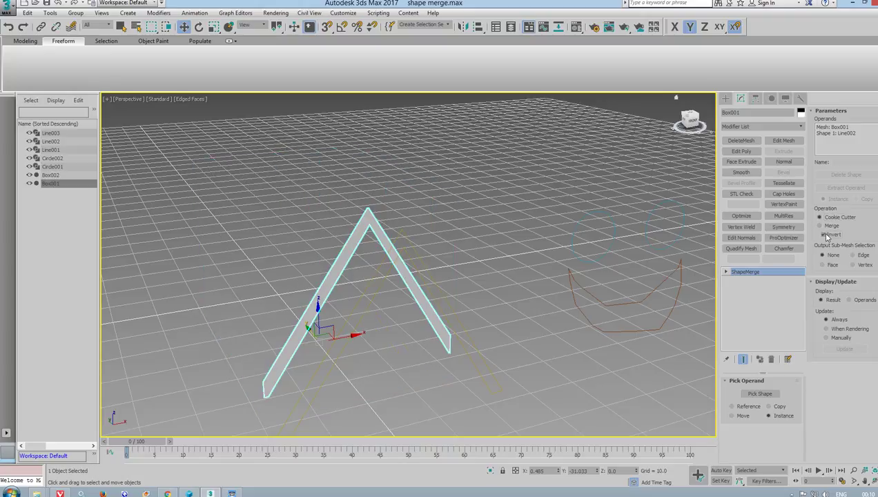
{"action": "left_click", "coordinate": [842, 133]}
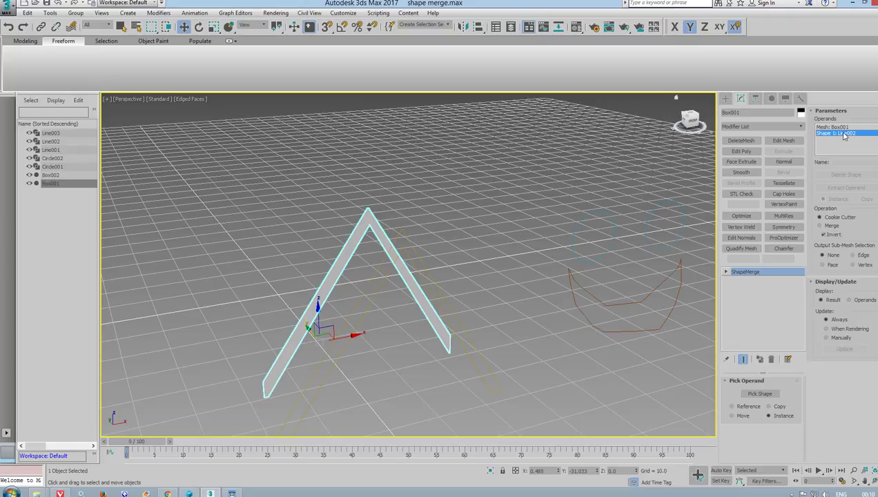
{"action": "left_click_drag", "start_coordinate": [323, 314], "coordinate": [323, 298]}
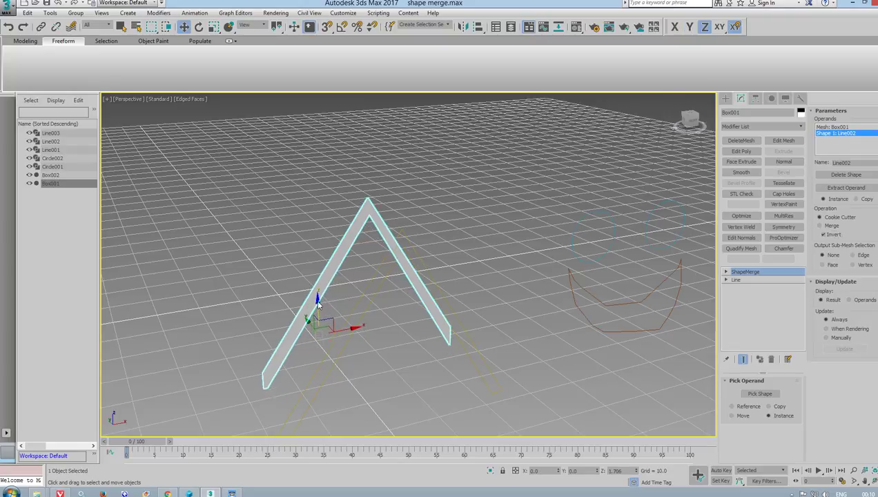
{"action": "left_click", "coordinate": [402, 243]}
{"action": "left_click_drag", "start_coordinate": [397, 343], "coordinate": [397, 303]}
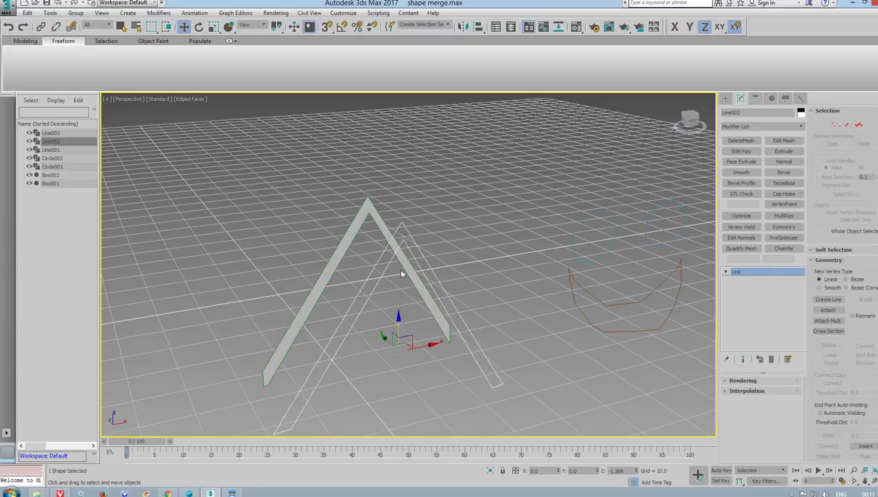
{"action": "left_click", "coordinate": [368, 211]}
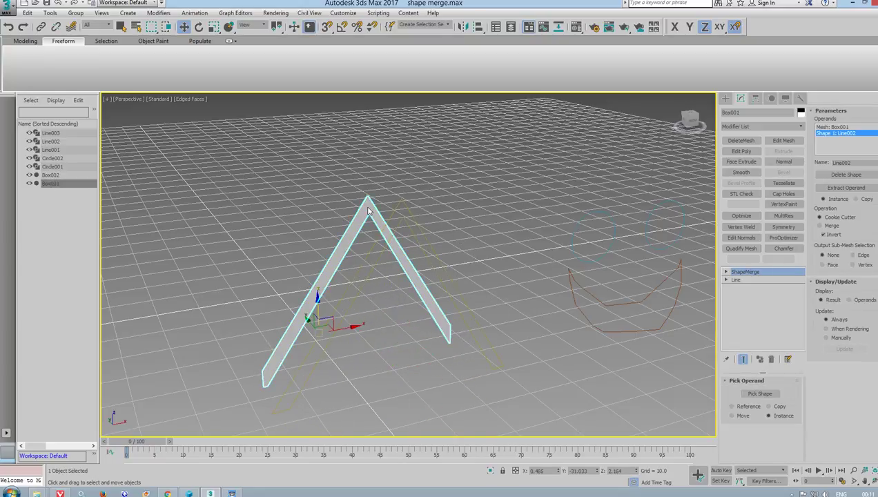
{"action": "middle_click_drag", "start_coordinate": [384, 238], "coordinate": [399, 248], "text": "alt"}
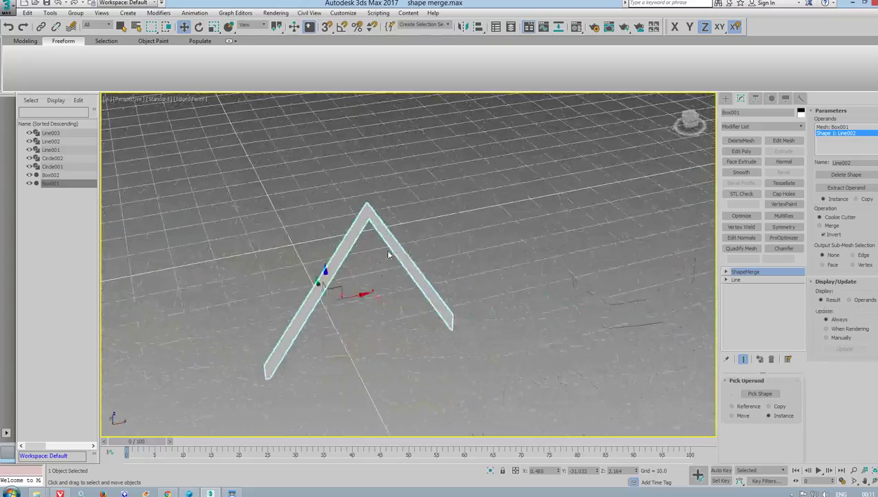
- Toggle between Cookie Cutter and Merge, ending on Merge with Invert on
{"action": "left_click", "coordinate": [826, 226]}
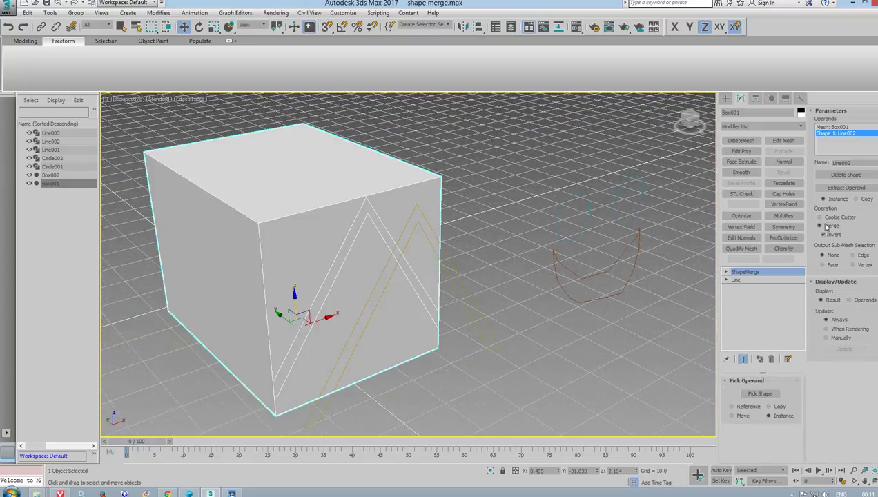
{"action": "left_click", "coordinate": [820, 217]}
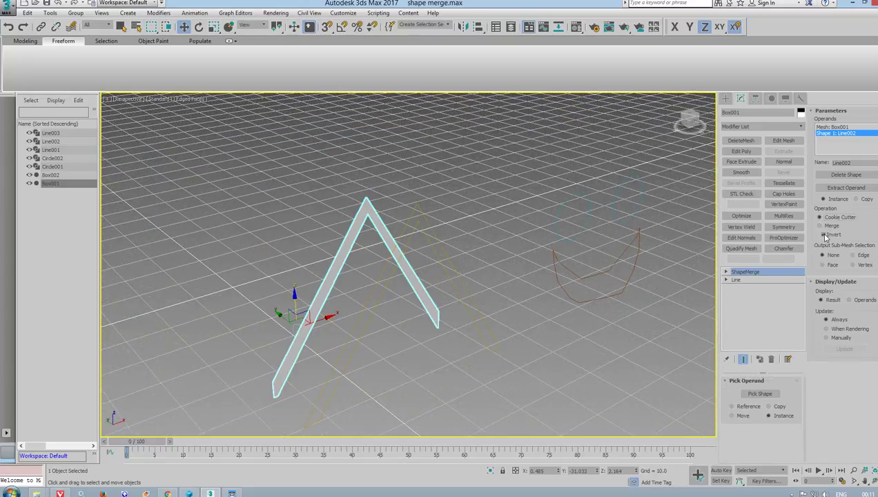
{"action": "left_click", "coordinate": [825, 235]}
{"action": "left_click", "coordinate": [825, 236]}
{"action": "left_click", "coordinate": [823, 235]}
{"action": "left_click", "coordinate": [824, 236]}
{"action": "left_click", "coordinate": [821, 224]}
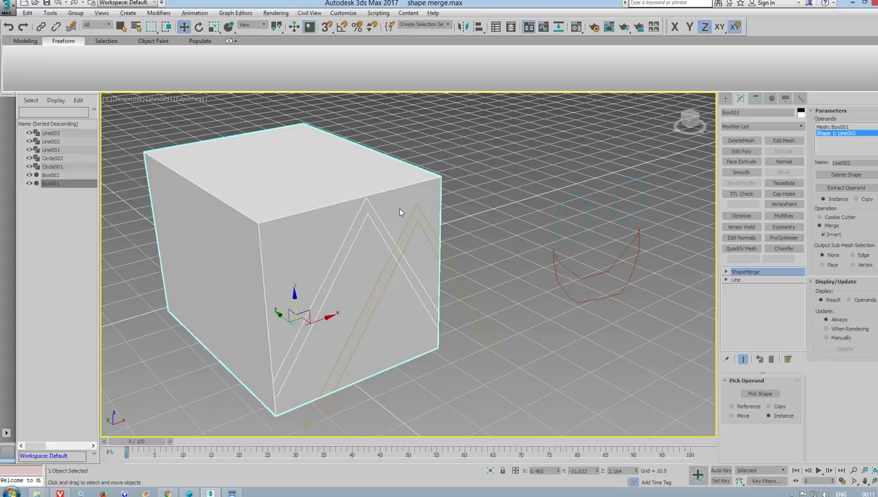
{"action": "mouse_move", "coordinate": [399, 212]}
{"action": "middle_mouse_down", "text": "alt"}
{"action": "mouse_move", "coordinate": [327, 208]}
{"action": "mouse_move", "coordinate": [339, 201]}
{"action": "middle_mouse_up", "text": "alt"}
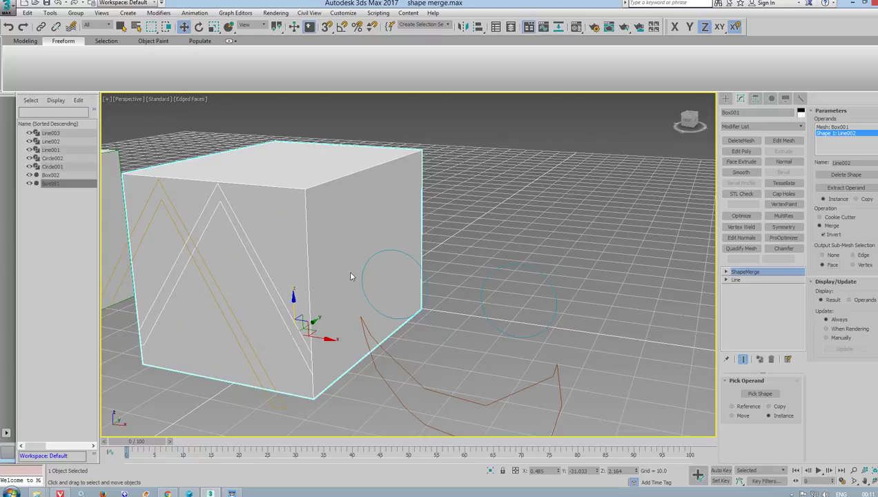
- At the Operands level, move the A outline onto the box's front face
{"action": "left_click", "coordinate": [726, 272]}
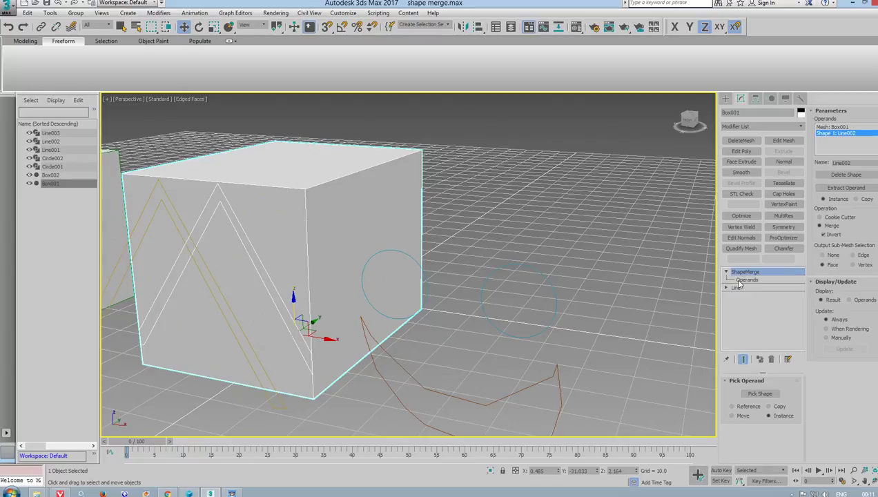
{"action": "left_click", "coordinate": [746, 280]}
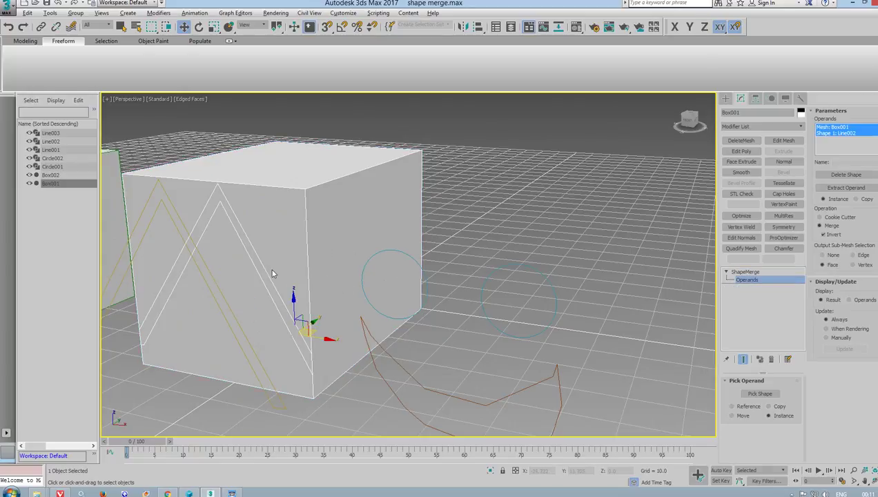
{"action": "mouse_move", "coordinate": [327, 274]}
{"action": "middle_mouse_down", "text": "alt"}
{"action": "mouse_move", "coordinate": [386, 276]}
{"action": "mouse_move", "coordinate": [182, 282]}
{"action": "middle_mouse_up", "text": "alt"}
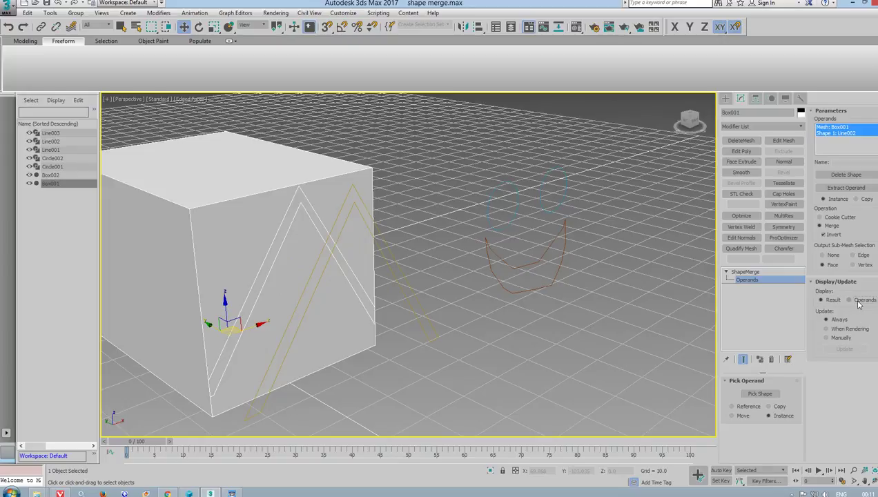
{"action": "left_click", "coordinate": [859, 304]}
{"action": "left_click_drag", "start_coordinate": [225, 310], "coordinate": [225, 297]}
{"action": "left_click", "coordinate": [238, 297]}
{"action": "mouse_move", "coordinate": [297, 277]}
{"action": "left_mouse_down"}
{"action": "mouse_move", "coordinate": [302, 263]}
{"action": "mouse_move", "coordinate": [257, 294]}
{"action": "mouse_move", "coordinate": [297, 314]}
{"action": "left_mouse_up"}
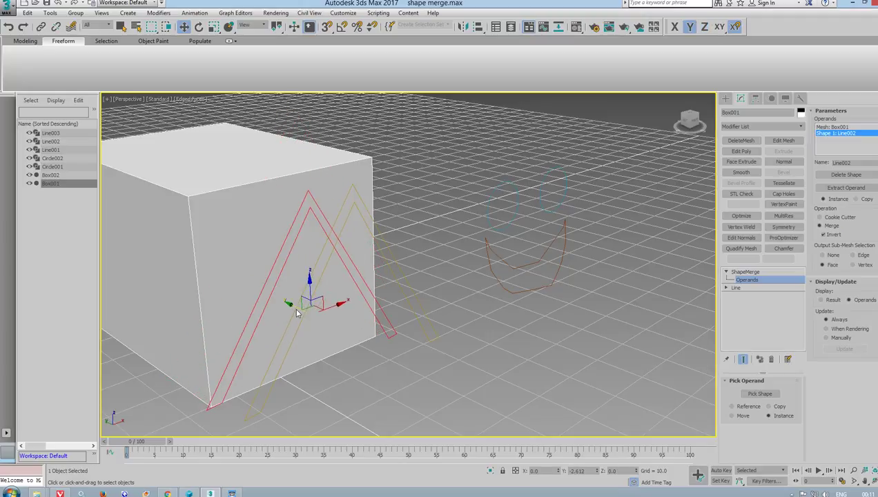
{"action": "left_click_drag", "start_coordinate": [309, 282], "coordinate": [311, 273]}
{"action": "mouse_move", "coordinate": [310, 276]}
{"action": "middle_mouse_down", "text": "alt"}
{"action": "mouse_move", "coordinate": [394, 282]}
{"action": "mouse_move", "coordinate": [421, 293]}
{"action": "middle_mouse_up", "text": "alt"}
- Shrink the A outline to fit the face and raise it into place
{"action": "left_click", "coordinate": [821, 299]}
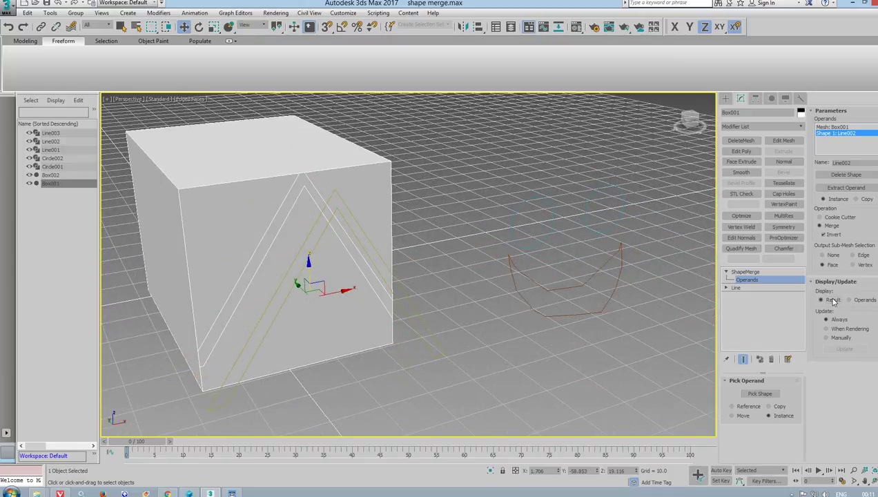
{"action": "middle_click_drag", "start_coordinate": [289, 201], "coordinate": [328, 226], "text": "alt"}
{"action": "left_click", "coordinate": [858, 301]}
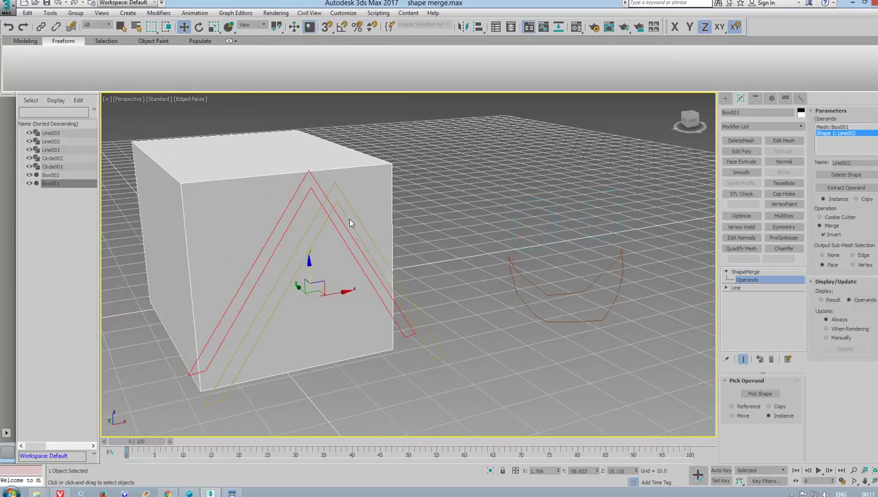
{"action": "left_click_drag", "start_coordinate": [312, 272], "coordinate": [309, 283]}
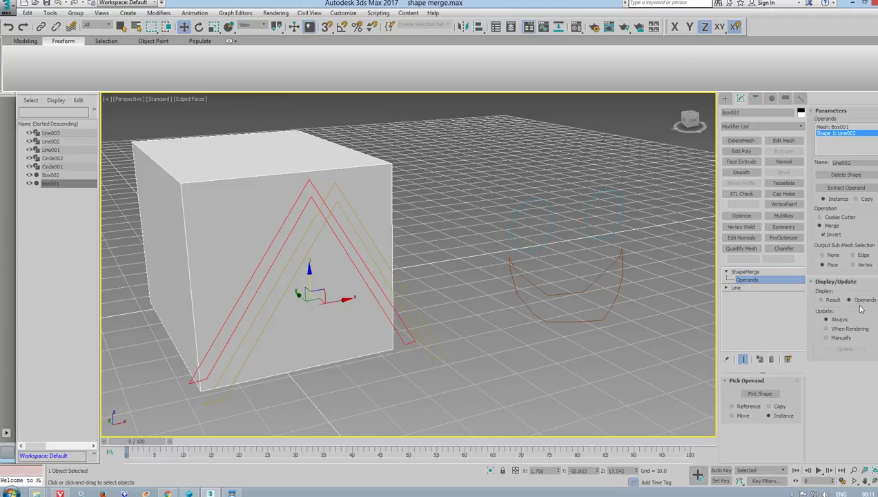
{"action": "left_click", "coordinate": [837, 301]}
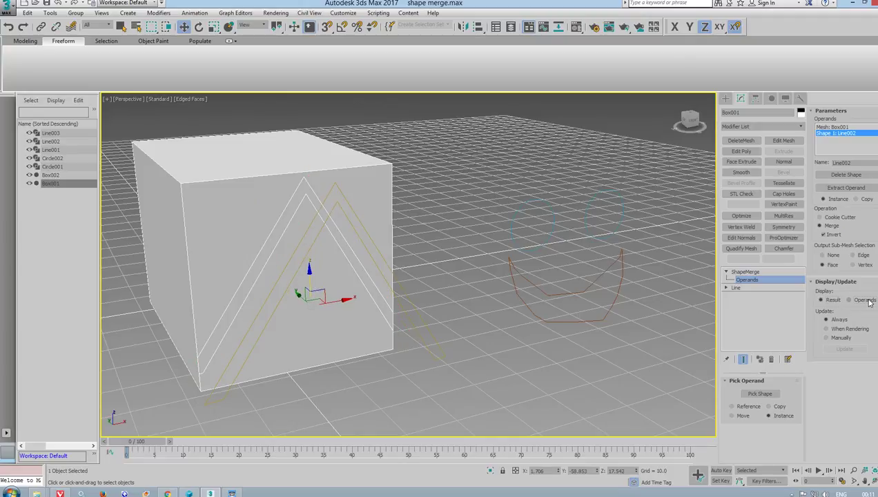
{"action": "left_click", "coordinate": [867, 301]}
{"action": "key", "text": "r"}
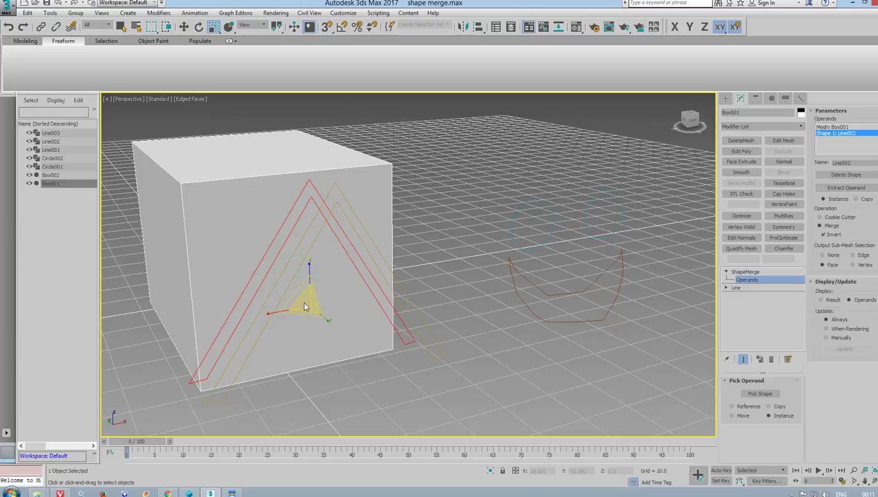
{"action": "left_click_drag", "start_coordinate": [305, 295], "coordinate": [301, 320]}
{"action": "key", "text": "w"}
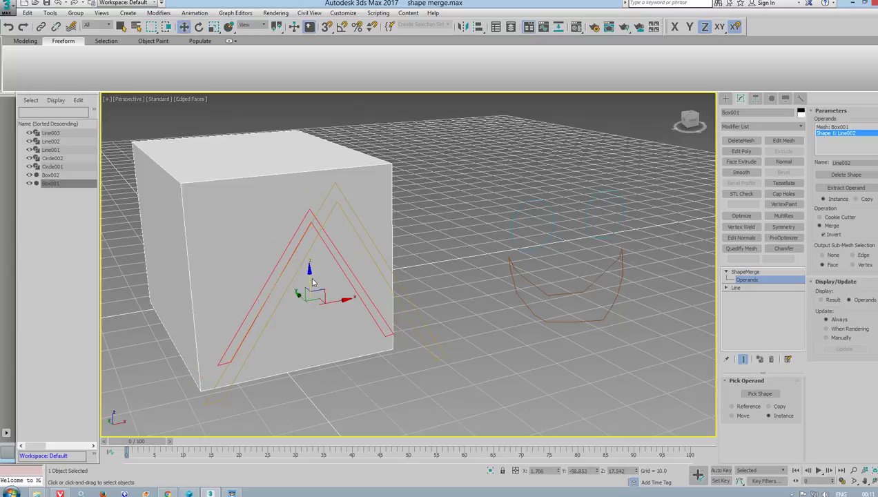
{"action": "left_click_drag", "start_coordinate": [312, 283], "coordinate": [311, 252]}
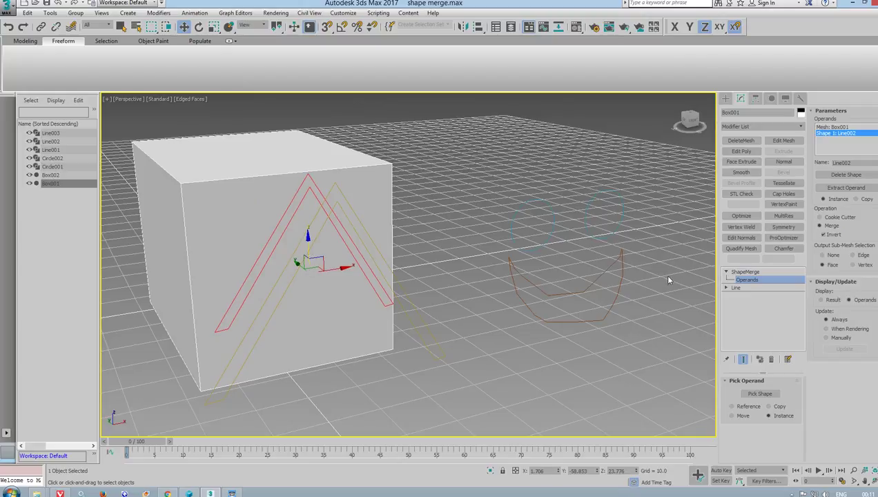
- Shift the A outline down and right, then cut it with Cookie Cutter, Invert off
{"action": "left_click", "coordinate": [754, 273]}
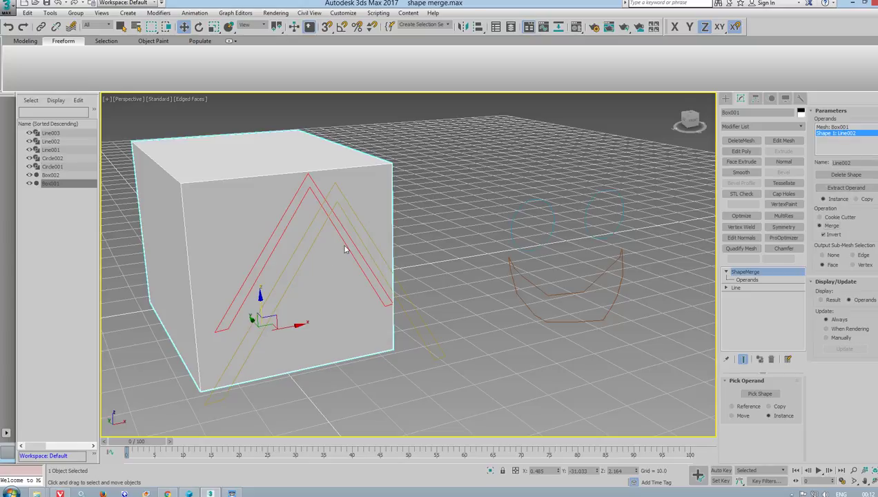
{"action": "left_click", "coordinate": [736, 287]}
{"action": "left_click", "coordinate": [746, 280]}
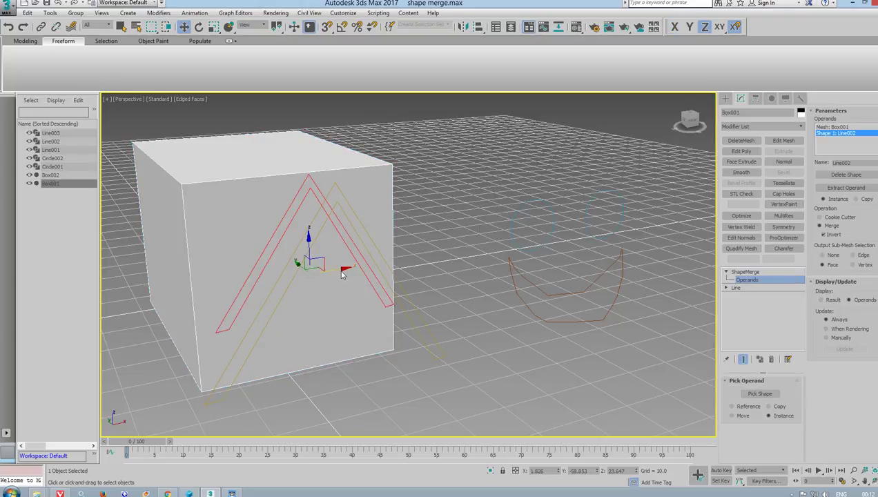
{"action": "mouse_move", "coordinate": [285, 259]}
{"action": "left_mouse_down"}
{"action": "mouse_move", "coordinate": [291, 278]}
{"action": "mouse_move", "coordinate": [327, 295]}
{"action": "left_mouse_up"}
{"action": "left_click", "coordinate": [828, 306]}
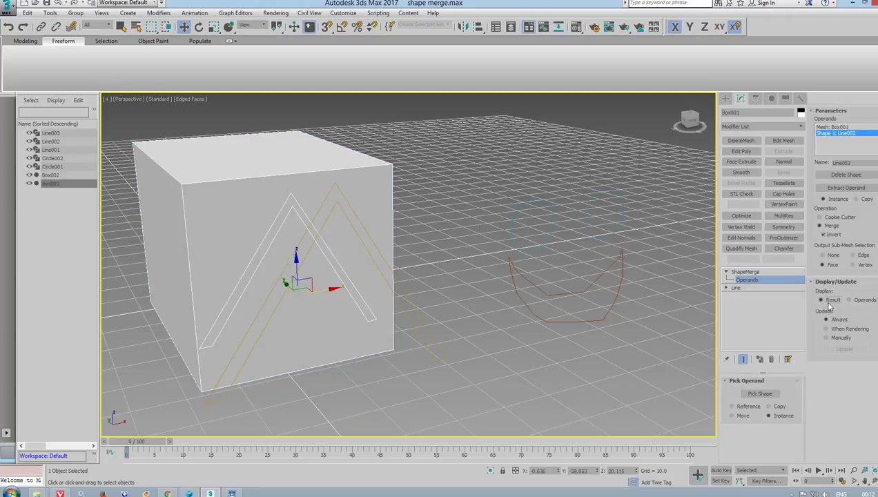
{"action": "left_click", "coordinate": [836, 217]}
{"action": "left_click", "coordinate": [828, 235]}
{"action": "left_click", "coordinate": [830, 236]}
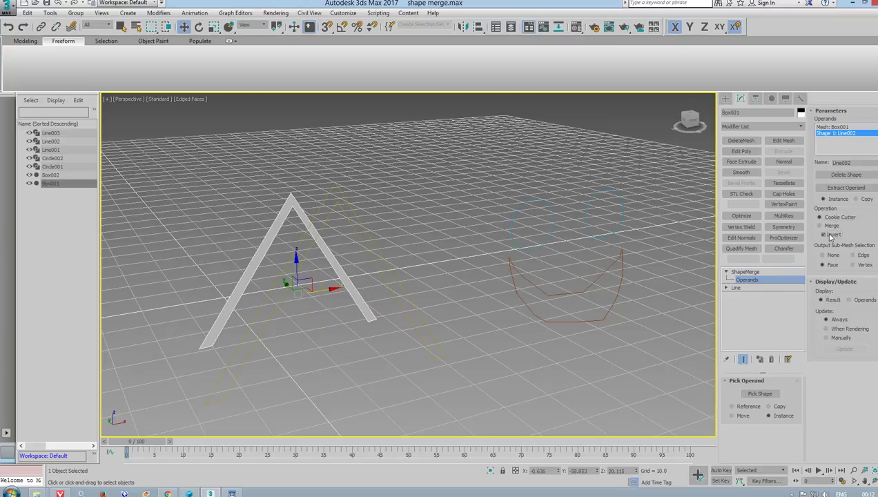
{"action": "left_click", "coordinate": [830, 237]}
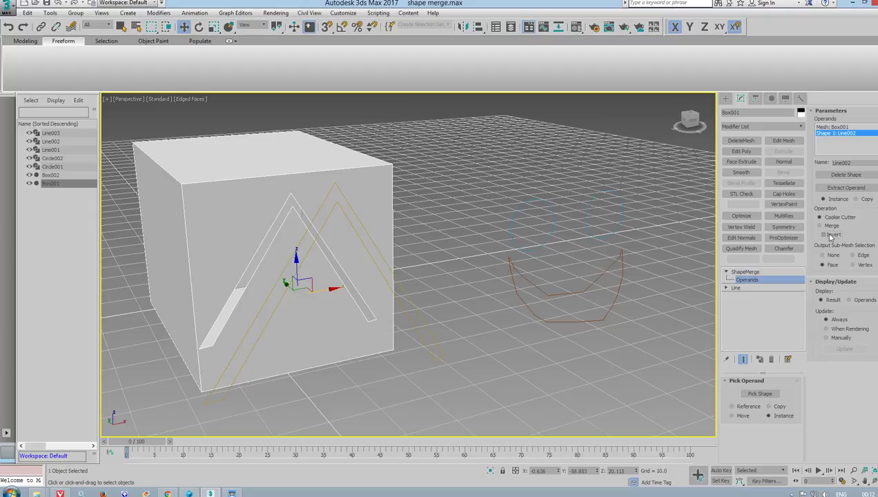
- Draw a closed Line spline across the A's legs as its crossbar outline
{"action": "left_click", "coordinate": [725, 99]}
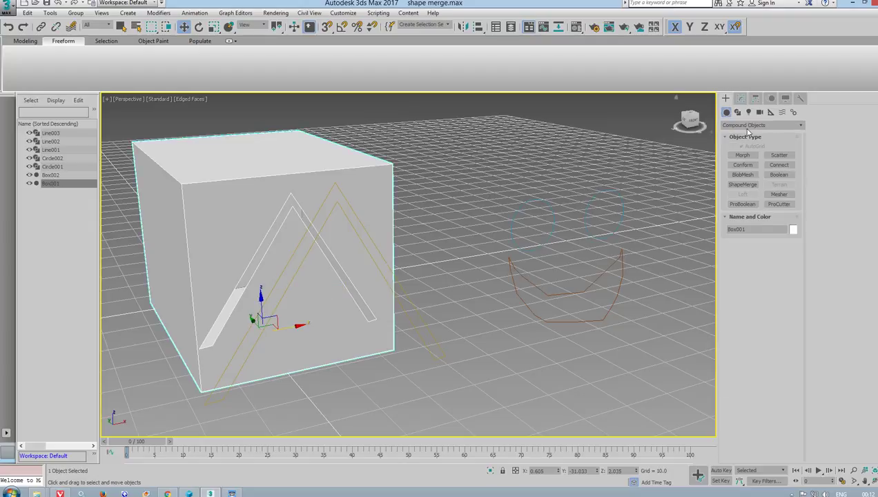
{"action": "left_click", "coordinate": [736, 112]}
{"action": "left_click", "coordinate": [743, 162]}
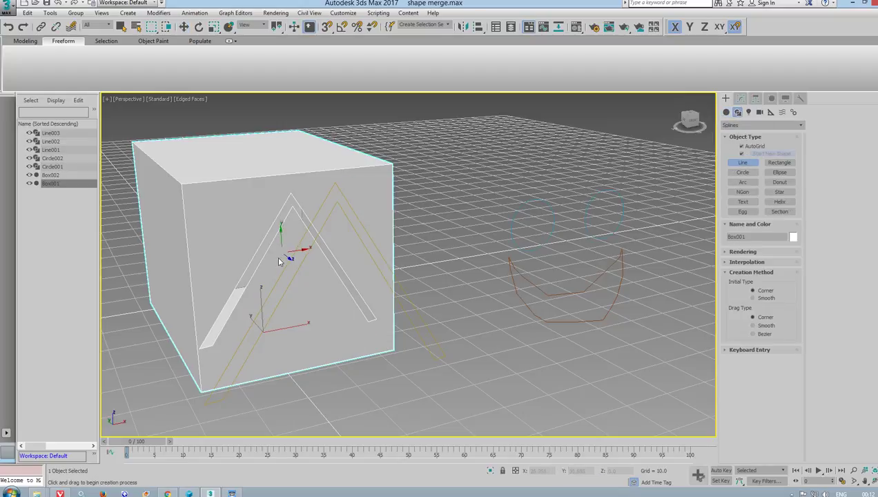
{"action": "left_click", "coordinate": [345, 270]}
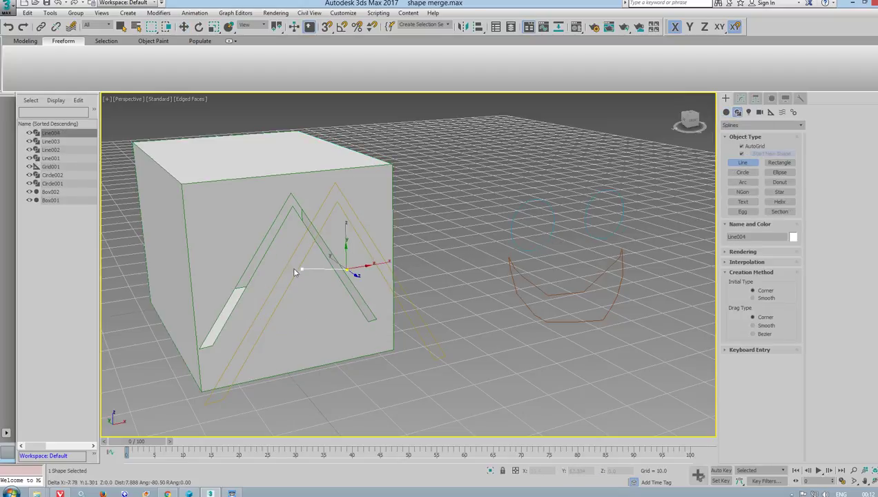
{"action": "left_click", "coordinate": [255, 280]}
{"action": "left_click", "coordinate": [249, 288]}
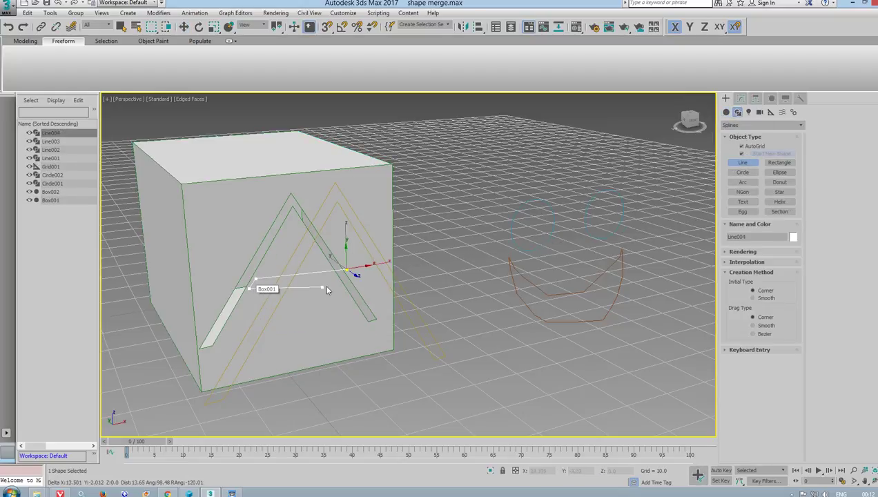
{"action": "left_click", "coordinate": [347, 271]}
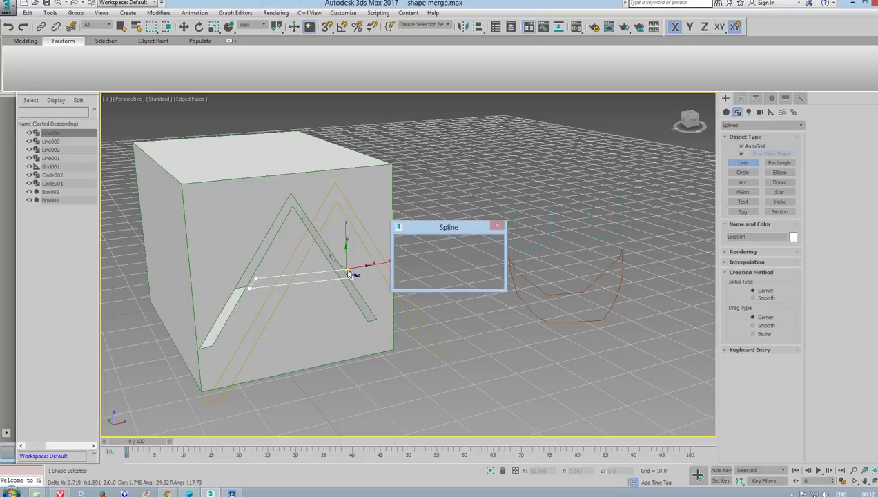
{"action": "left_click", "coordinate": [428, 278]}
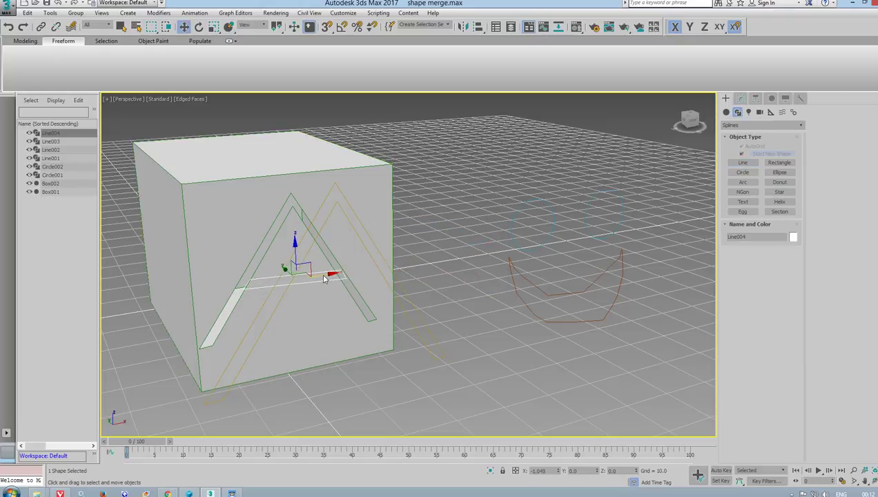
- Add Line004 as a second ShapeMerge operand on Box001 and turn Invert on
{"action": "left_click", "coordinate": [373, 202]}
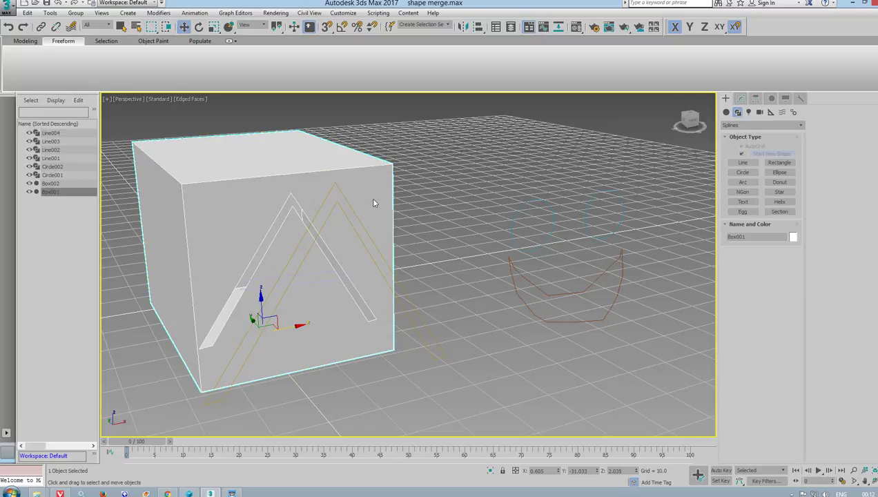
{"action": "left_click", "coordinate": [740, 98]}
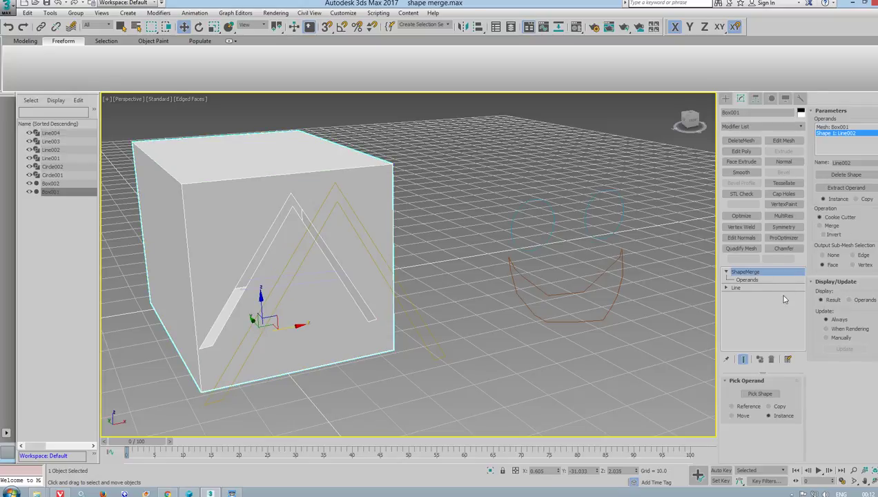
{"action": "left_click", "coordinate": [759, 393]}
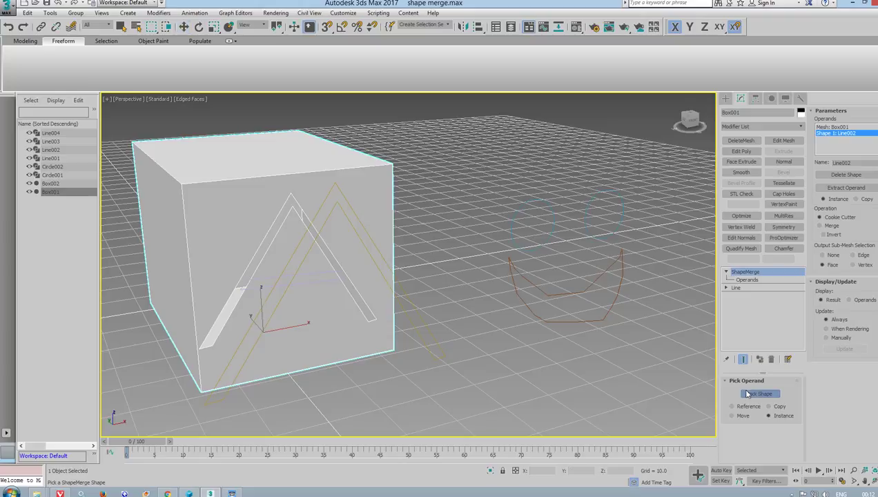
{"action": "left_click", "coordinate": [315, 287]}
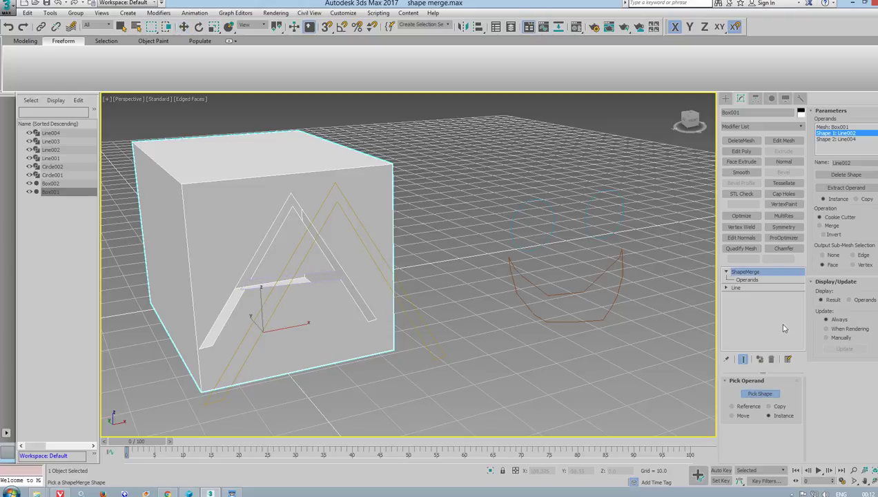
{"action": "left_click", "coordinate": [828, 235]}
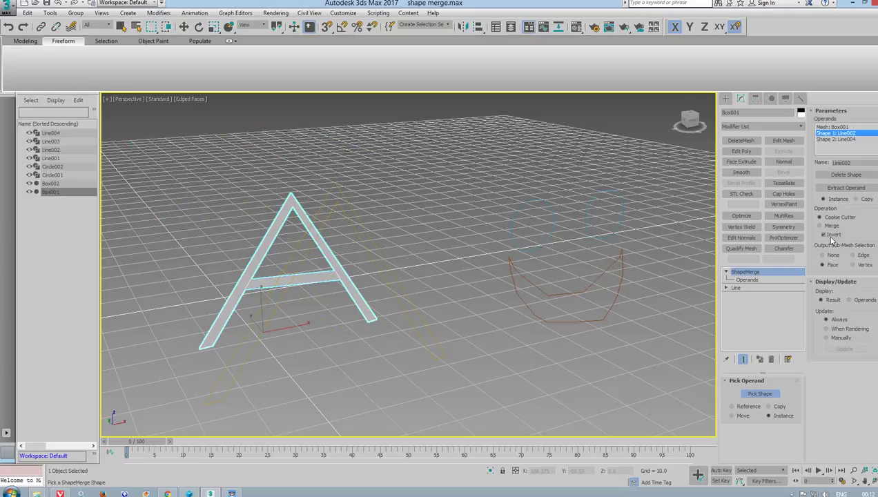
- Convert the letter A to Editable Poly and move it along its Y axis
{"action": "left_click", "coordinate": [184, 26]}
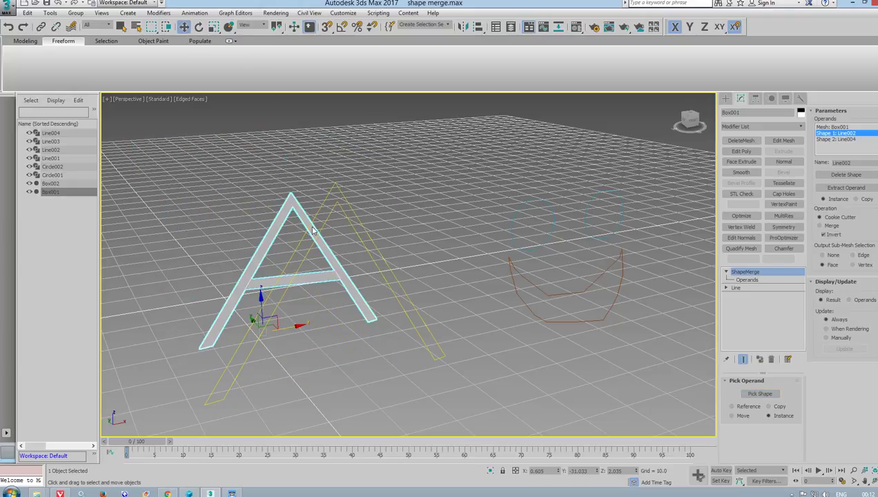
{"action": "right_click", "coordinate": [308, 222]}
{"action": "left_click", "coordinate": [403, 334]}
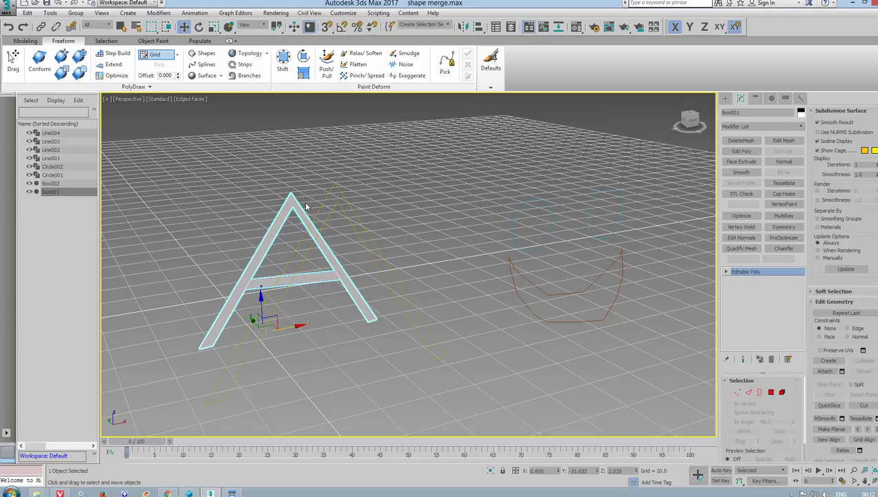
{"action": "middle_click_drag", "start_coordinate": [323, 224], "coordinate": [299, 283], "text": "alt"}
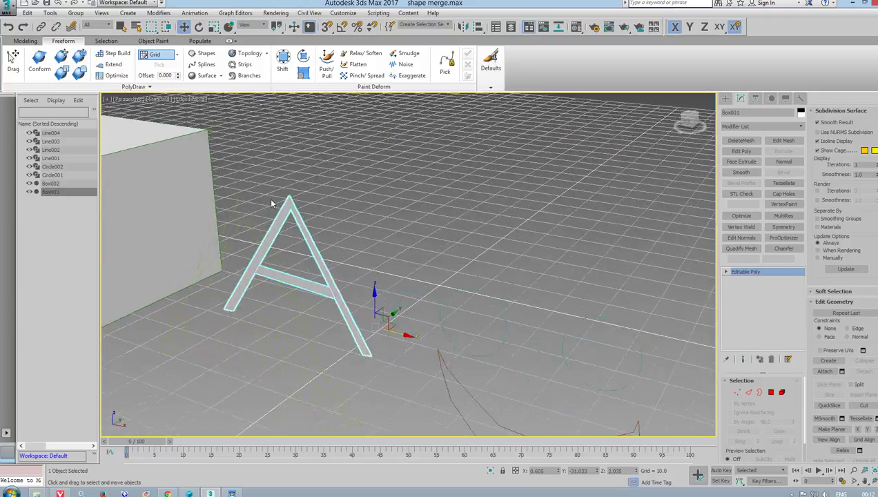
{"action": "left_click_drag", "start_coordinate": [383, 333], "coordinate": [423, 315]}
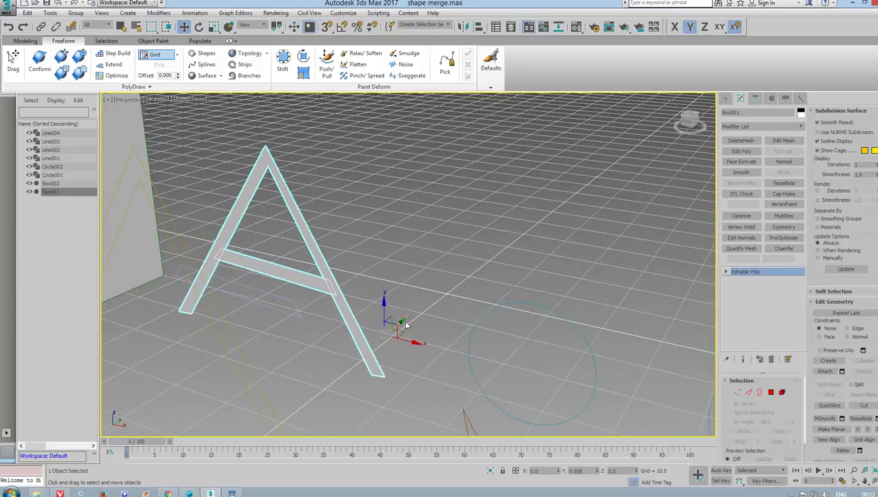
{"action": "mouse_move", "coordinate": [423, 315]}
{"action": "middle_mouse_down", "text": "alt"}
{"action": "mouse_move", "coordinate": [382, 232]}
{"action": "mouse_move", "coordinate": [378, 257]}
{"action": "middle_mouse_up", "text": "alt"}
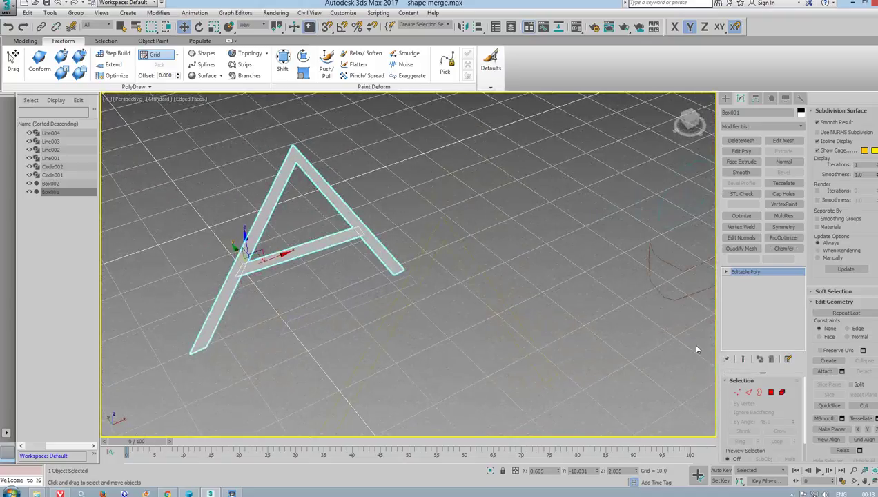
- Select the crossbar polygon, zoom to it, and invert the selection to the legs
{"action": "left_click", "coordinate": [771, 392]}
{"action": "left_click", "coordinate": [285, 261]}
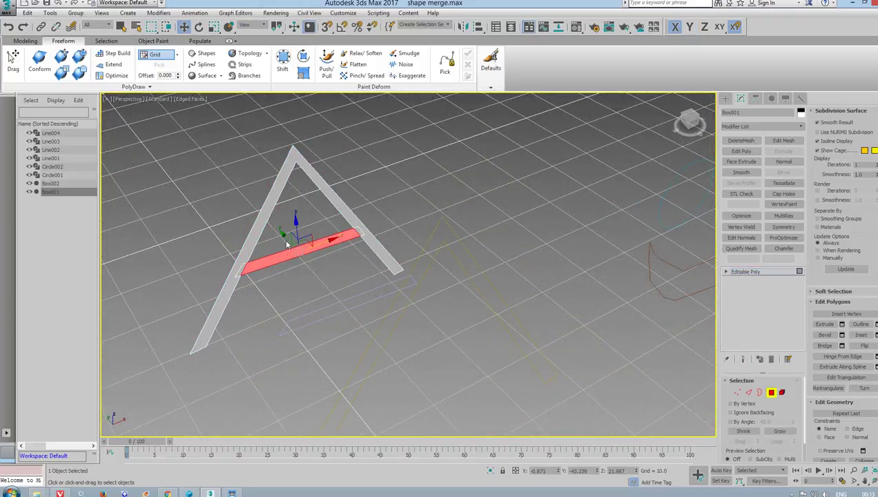
{"action": "key", "text": "alt"}
{"action": "key", "text": "z"}
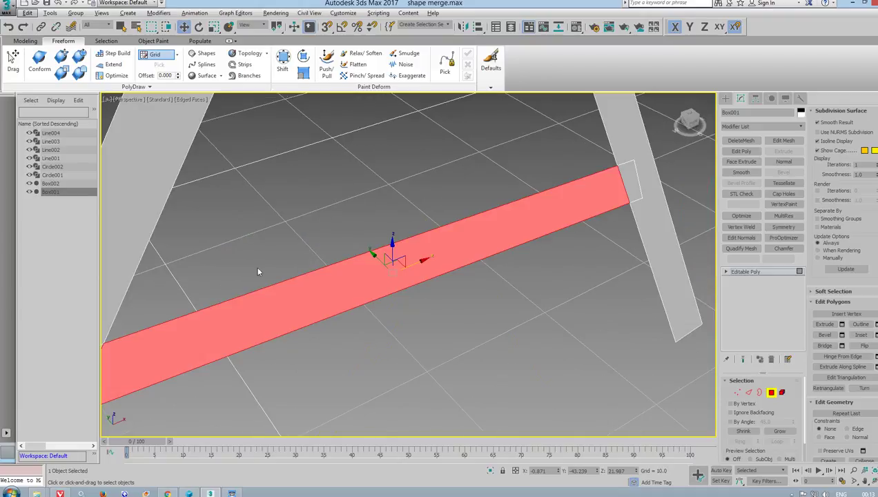
{"action": "mouse_move", "coordinate": [259, 272]}
{"action": "middle_mouse_down", "text": "alt"}
{"action": "mouse_move", "coordinate": [414, 255]}
{"action": "mouse_move", "coordinate": [582, 203]}
{"action": "mouse_move", "coordinate": [585, 220]}
{"action": "mouse_move", "coordinate": [643, 220]}
{"action": "middle_mouse_up", "text": "alt"}
{"action": "key", "text": "ctrl+i"}
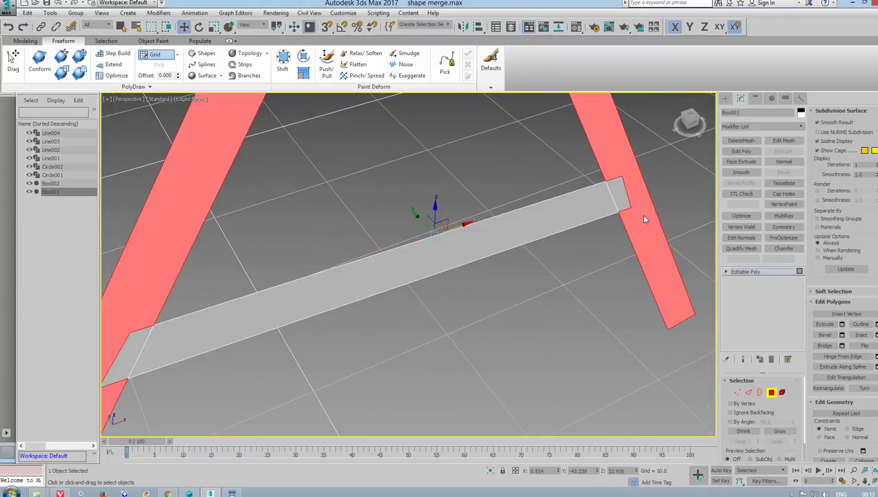
- Remove the redundant vertices where the crossbar meets the legs
{"action": "left_click", "coordinate": [737, 392]}
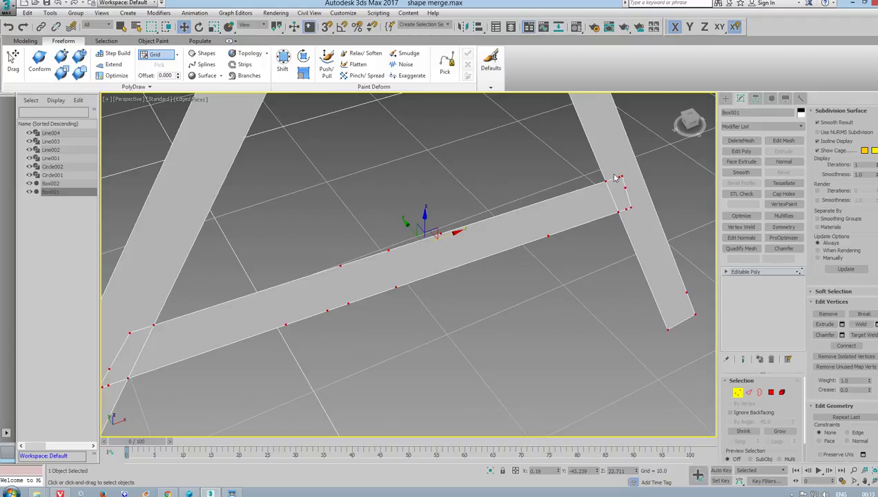
{"action": "left_click_drag", "start_coordinate": [617, 180], "coordinate": [607, 163]}
{"action": "left_click_drag", "start_coordinate": [645, 220], "coordinate": [611, 173]}
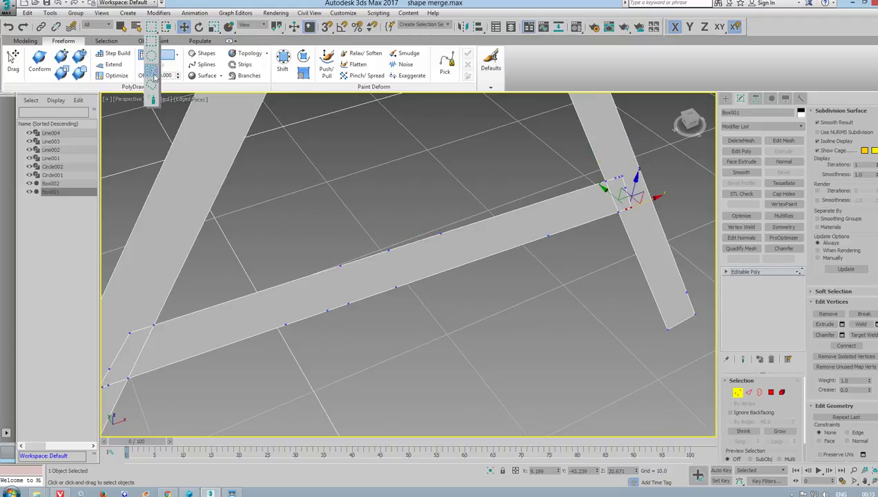
{"action": "mouse_move", "coordinate": [639, 220]}
{"action": "left_mouse_down"}
{"action": "mouse_move", "coordinate": [632, 202]}
{"action": "mouse_move", "coordinate": [643, 220]}
{"action": "left_mouse_up"}
{"action": "middle_click_drag", "start_coordinate": [609, 221], "coordinate": [729, 191], "text": "alt"}
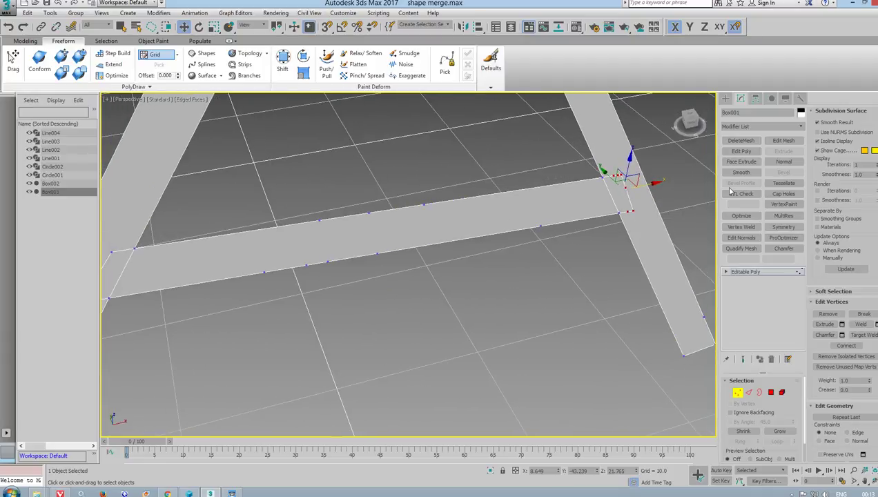
{"action": "left_click", "coordinate": [827, 314]}
{"action": "middle_click_drag", "start_coordinate": [591, 238], "coordinate": [334, 227], "text": "alt"}
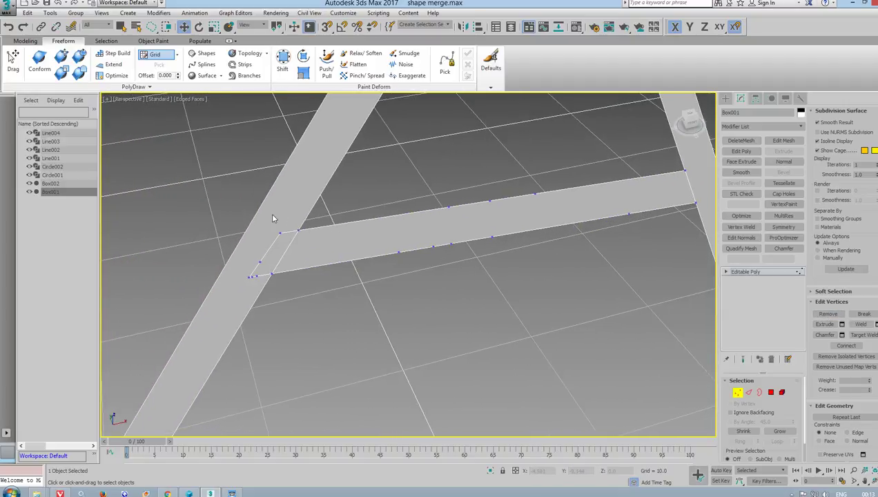
{"action": "left_click_drag", "start_coordinate": [281, 253], "coordinate": [290, 223]}
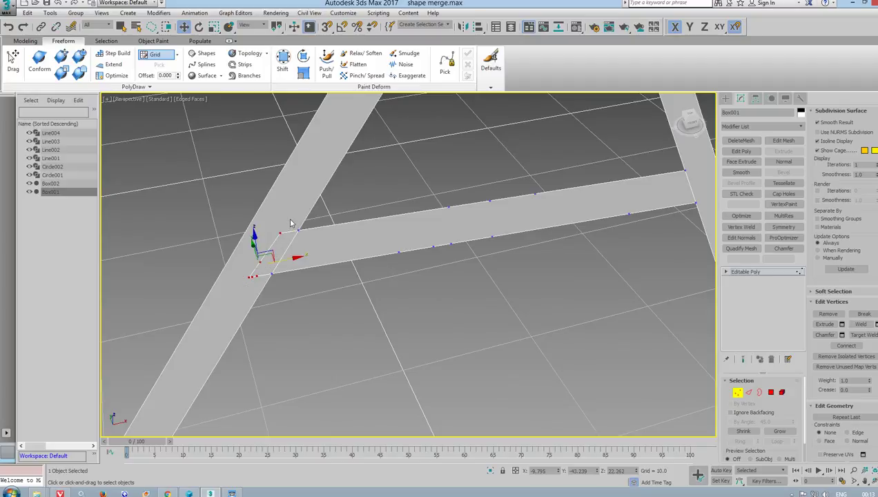
{"action": "left_click", "coordinate": [828, 314]}
- Remove the extra vertices along the crossbar's middle and the right leg
{"action": "mouse_move", "coordinate": [357, 262]}
{"action": "middle_mouse_down", "text": "alt"}
{"action": "mouse_move", "coordinate": [428, 290]}
{"action": "mouse_move", "coordinate": [541, 219]}
{"action": "middle_mouse_up", "text": "alt"}
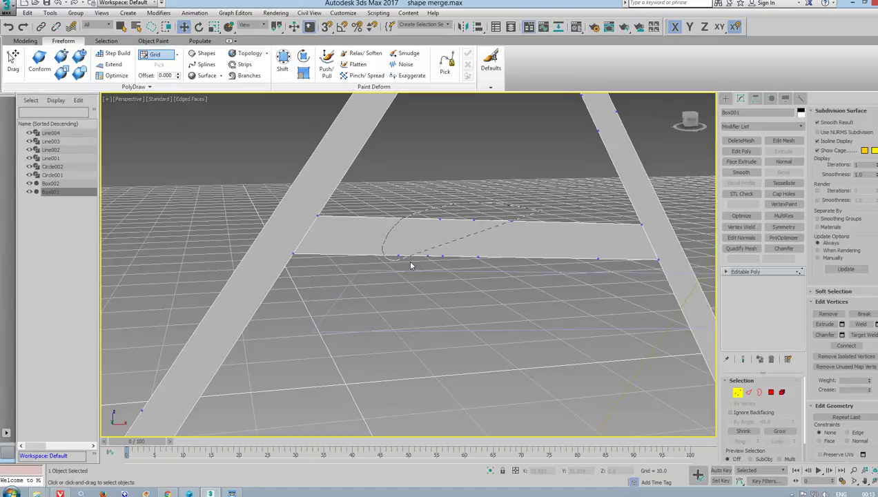
{"action": "left_click_drag", "start_coordinate": [598, 228], "coordinate": [590, 225]}
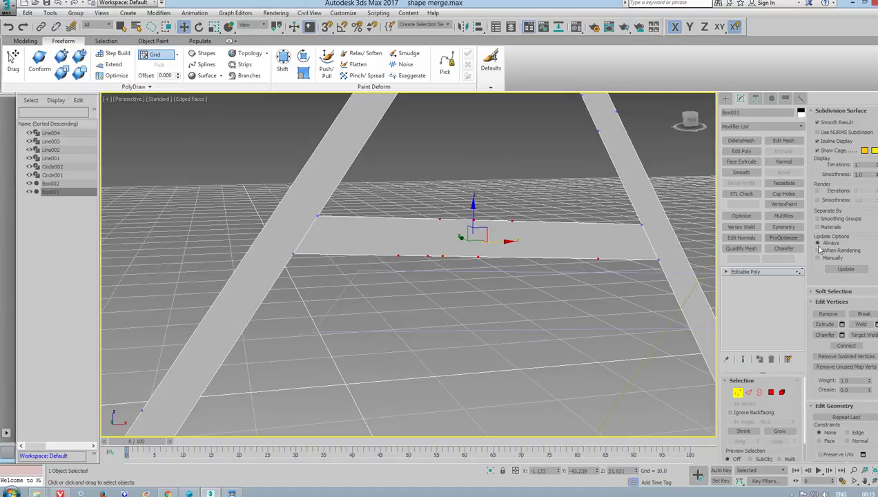
{"action": "left_click", "coordinate": [828, 314]}
{"action": "mouse_move", "coordinate": [460, 231]}
{"action": "middle_mouse_down", "text": "alt"}
{"action": "mouse_move", "coordinate": [483, 249]}
{"action": "mouse_move", "coordinate": [530, 195]}
{"action": "mouse_move", "coordinate": [540, 166]}
{"action": "middle_mouse_up", "text": "alt"}
{"action": "left_click_drag", "start_coordinate": [481, 226], "coordinate": [483, 222]}
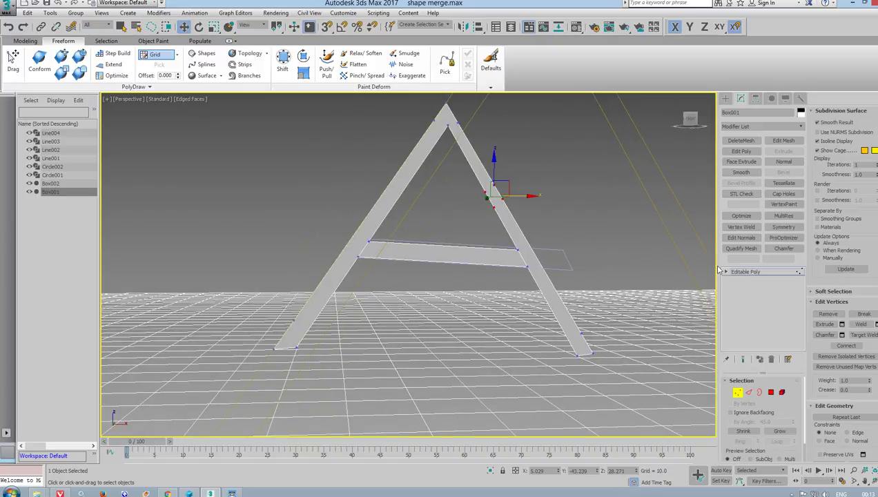
{"action": "left_click", "coordinate": [828, 314]}
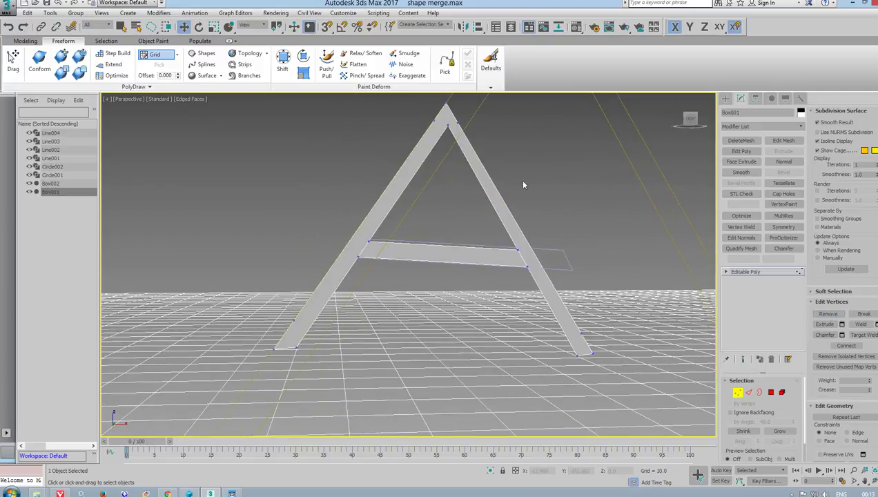
- Remove the two extra apex vertices and the stray vertices on both legs
{"action": "mouse_move", "coordinate": [523, 185]}
{"action": "middle_mouse_down", "text": "alt"}
{"action": "mouse_move", "coordinate": [463, 218]}
{"action": "mouse_move", "coordinate": [453, 207]}
{"action": "middle_mouse_up", "text": "alt"}
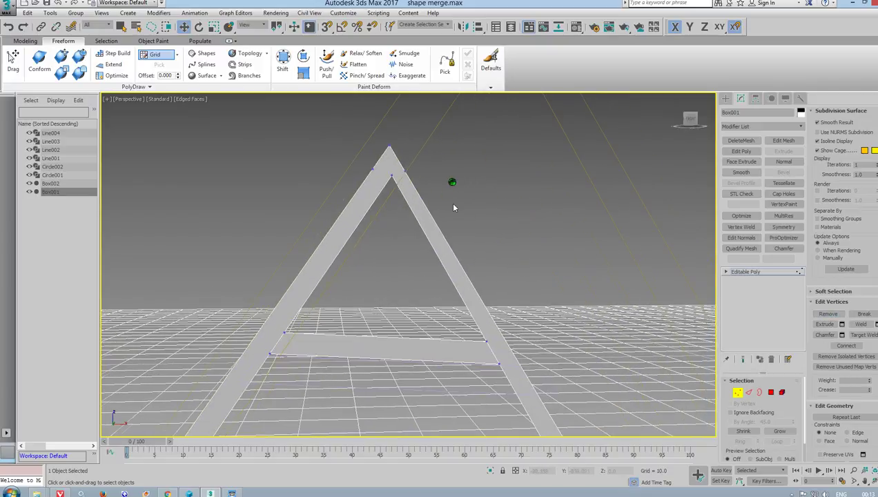
{"action": "left_click", "coordinate": [405, 174]}
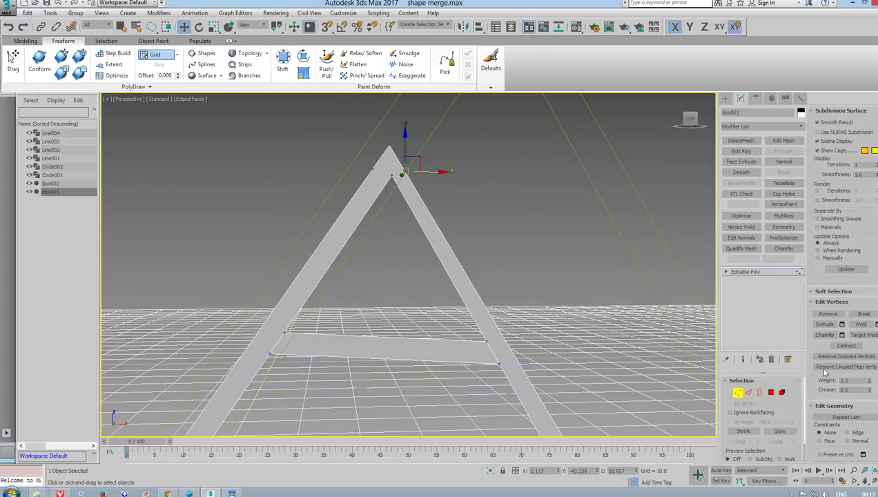
{"action": "left_click", "coordinate": [828, 313]}
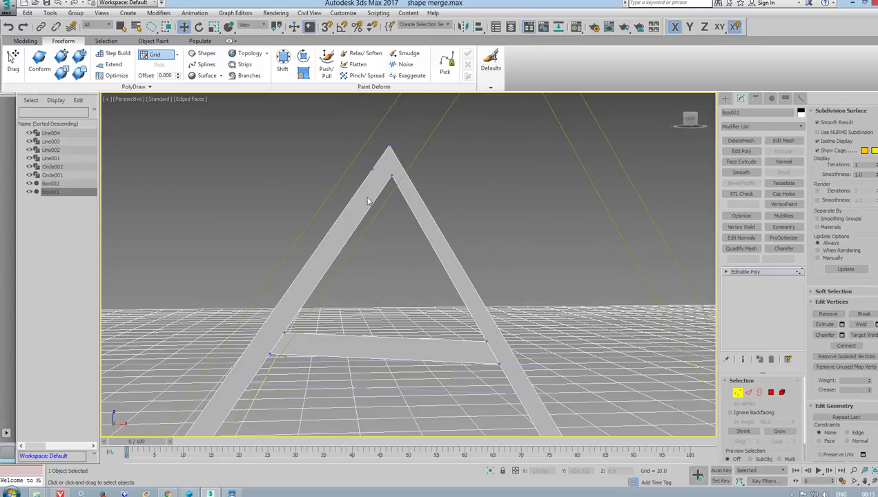
{"action": "left_click", "coordinate": [371, 170]}
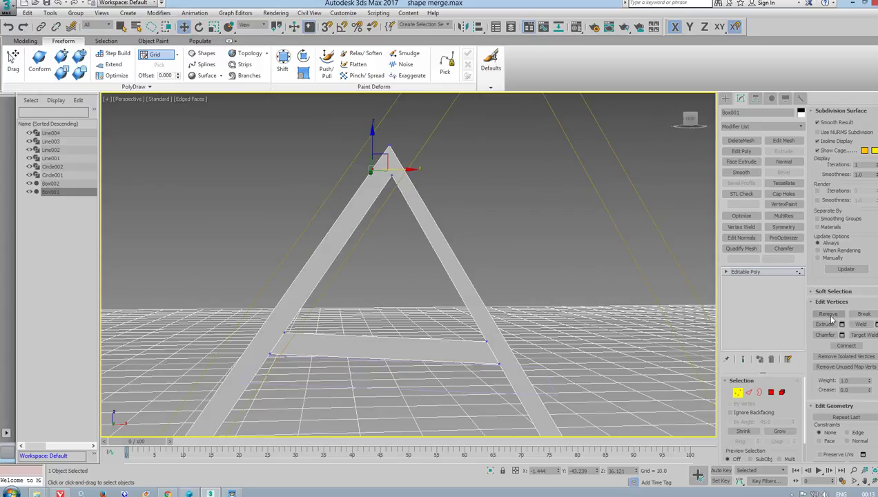
{"action": "left_click", "coordinate": [437, 204]}
{"action": "mouse_move", "coordinate": [436, 203]}
{"action": "middle_mouse_down", "text": "alt"}
{"action": "mouse_move", "coordinate": [418, 248]}
{"action": "mouse_move", "coordinate": [438, 207]}
{"action": "mouse_move", "coordinate": [495, 298]}
{"action": "middle_mouse_up", "text": "alt"}
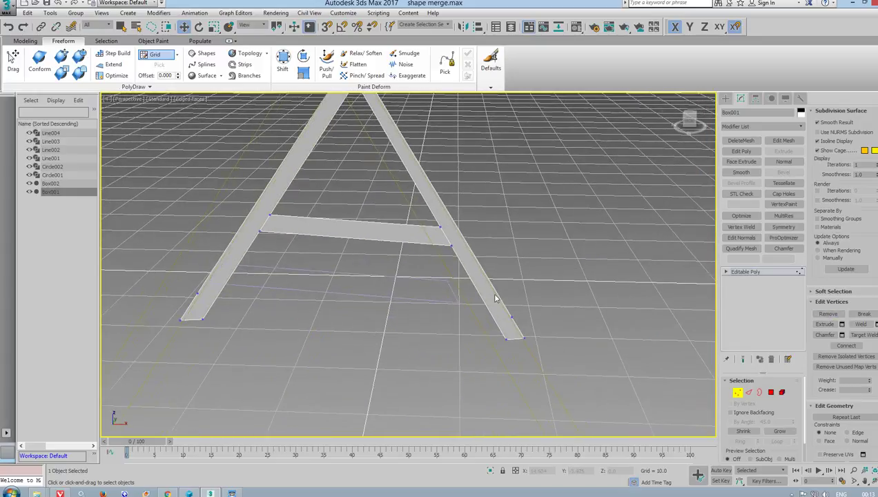
{"action": "left_click", "coordinate": [514, 315]}
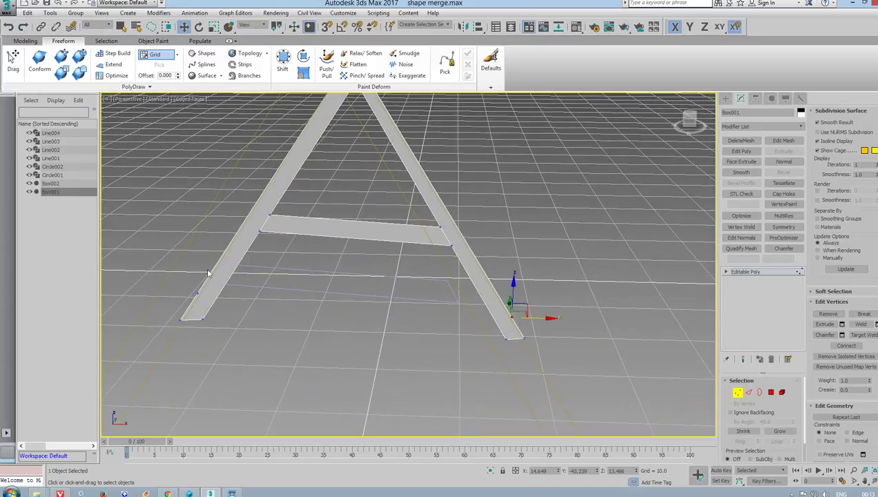
{"action": "left_click", "coordinate": [197, 294], "text": "ctrl"}
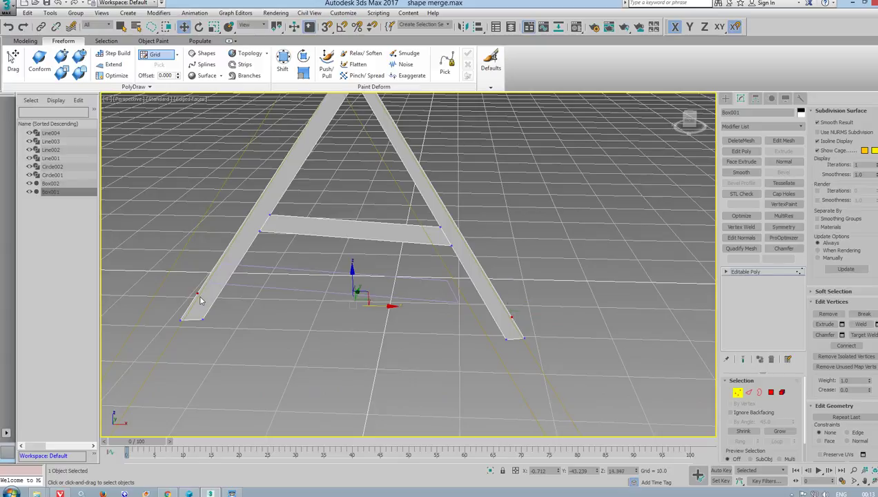
{"action": "left_click", "coordinate": [827, 314]}
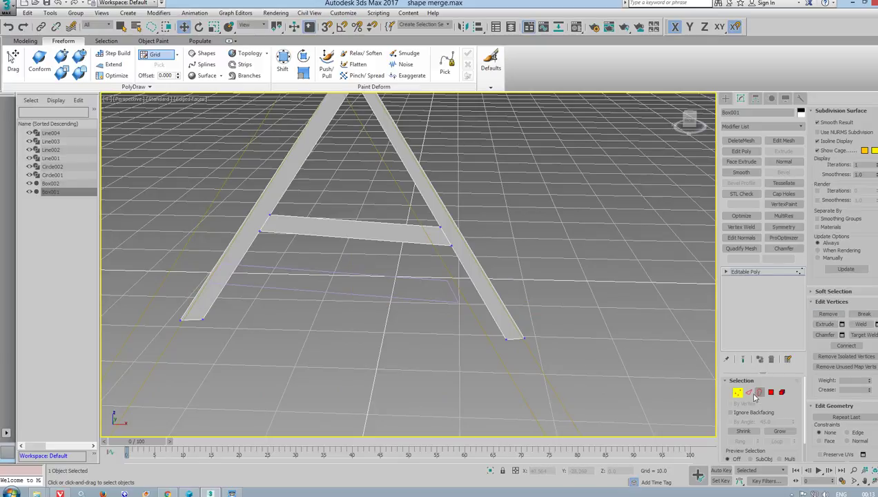
{"action": "left_click", "coordinate": [751, 392]}
- Select the edges at the crossbar's left and right ends and orbit to inspect them
{"action": "left_click", "coordinate": [447, 237]}
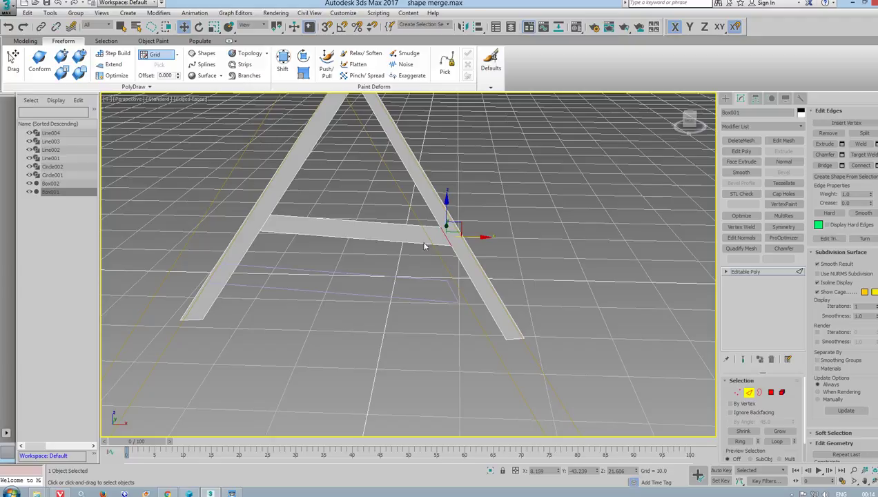
{"action": "left_click", "coordinate": [266, 220]}
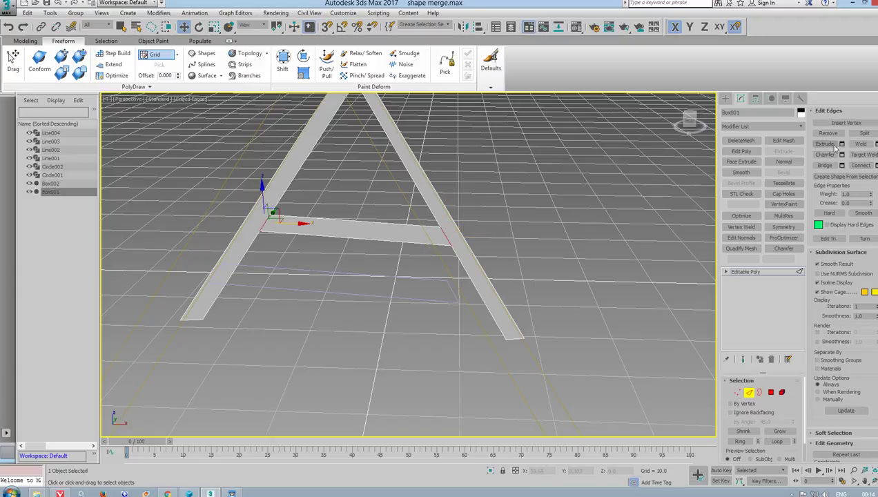
{"action": "mouse_move", "coordinate": [385, 245]}
{"action": "middle_mouse_down", "text": "alt"}
{"action": "mouse_move", "coordinate": [326, 232]}
{"action": "mouse_move", "coordinate": [305, 243]}
{"action": "middle_mouse_up", "text": "alt"}
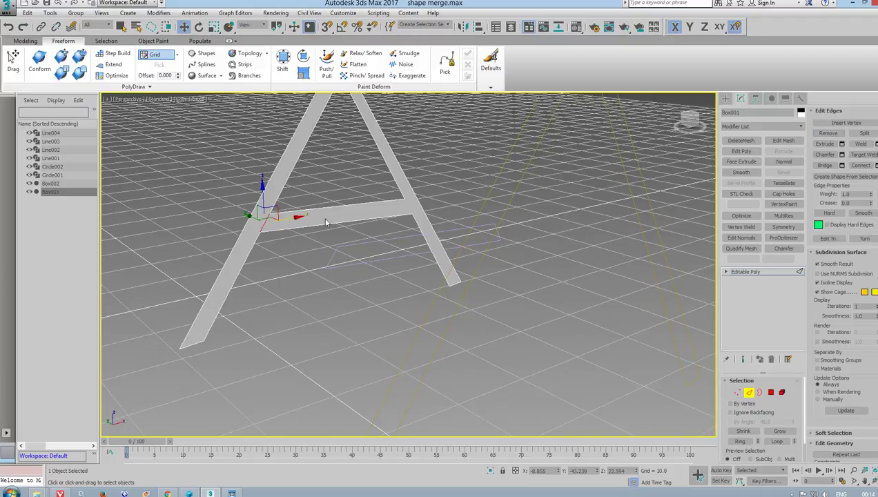
{"action": "mouse_move", "coordinate": [326, 222]}
{"action": "middle_mouse_down", "text": "alt"}
{"action": "mouse_move", "coordinate": [489, 201]}
{"action": "mouse_move", "coordinate": [510, 221]}
{"action": "middle_mouse_up", "text": "alt"}
- Add a Shell modifier to the letter A from the Modifier List
{"action": "left_click", "coordinate": [745, 271]}
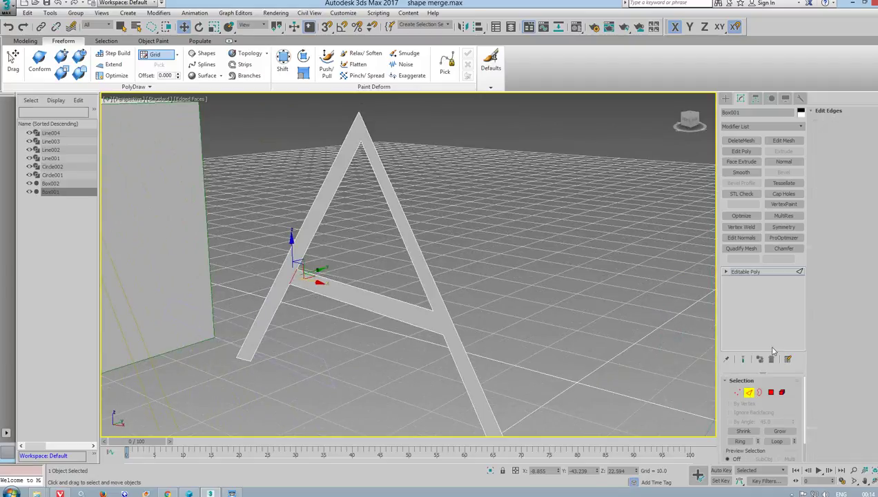
{"action": "left_click", "coordinate": [801, 126]}
{"action": "scroll", "coordinate": [770, 376], "scroll_direction": "down", "scroll_amount": 10}
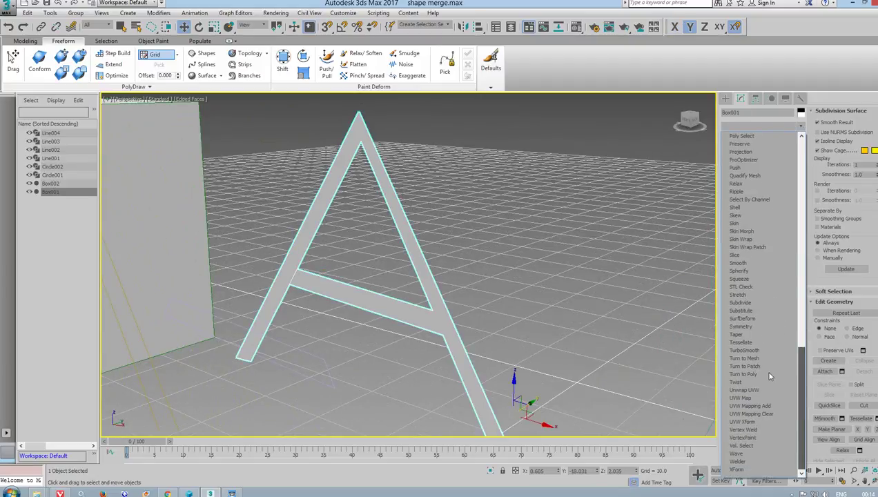
{"action": "scroll", "coordinate": [780, 290], "scroll_direction": "up", "scroll_amount": 5}
{"action": "scroll", "coordinate": [783, 248], "scroll_direction": "up", "scroll_amount": 5}
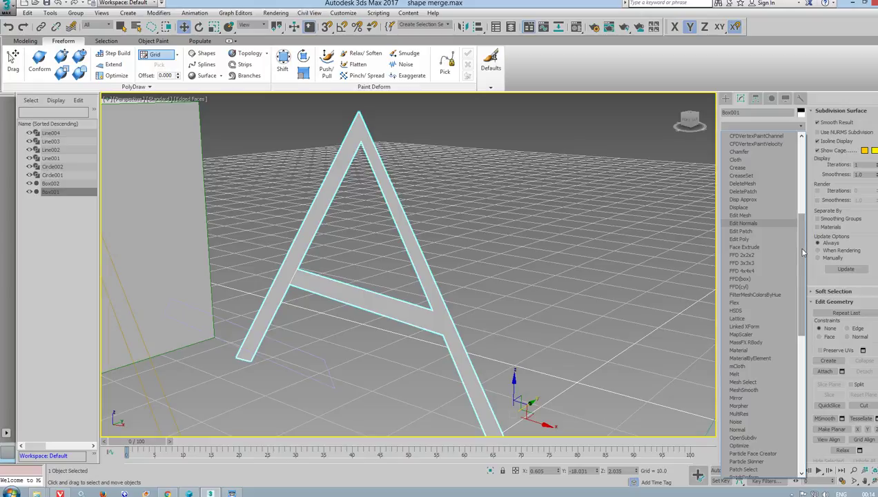
{"action": "scroll", "coordinate": [801, 242], "scroll_direction": "down", "scroll_amount": 2}
{"action": "scroll", "coordinate": [800, 241], "scroll_direction": "down", "scroll_amount": 2}
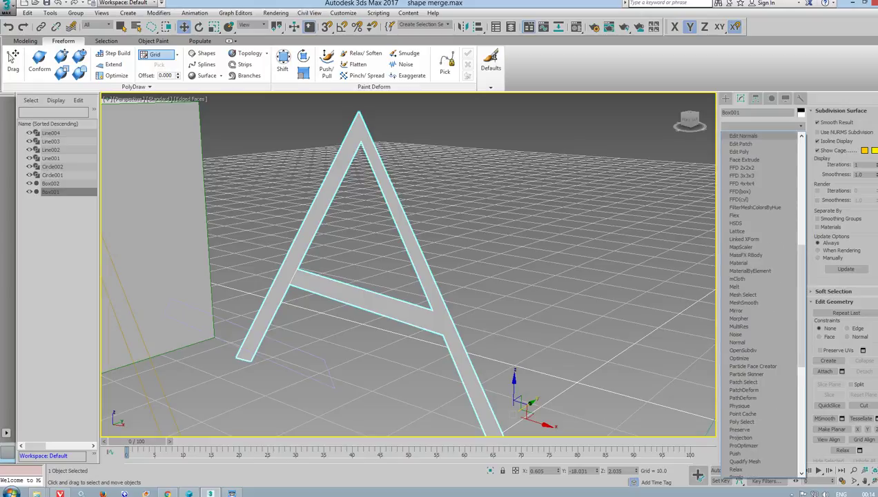
{"action": "left_click", "coordinate": [856, 386]}
{"action": "left_click", "coordinate": [800, 127]}
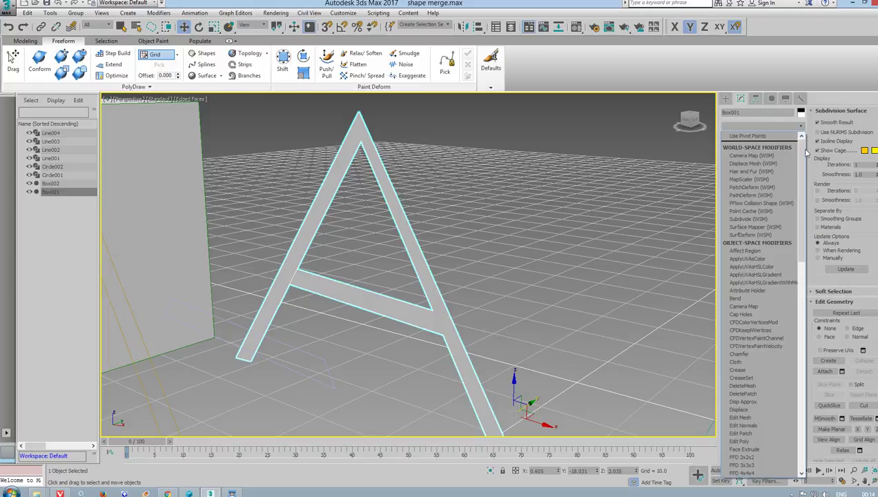
{"action": "scroll", "coordinate": [759, 290], "scroll_direction": "down", "scroll_amount": 5}
{"action": "scroll", "coordinate": [759, 301], "scroll_direction": "down", "scroll_amount": 1}
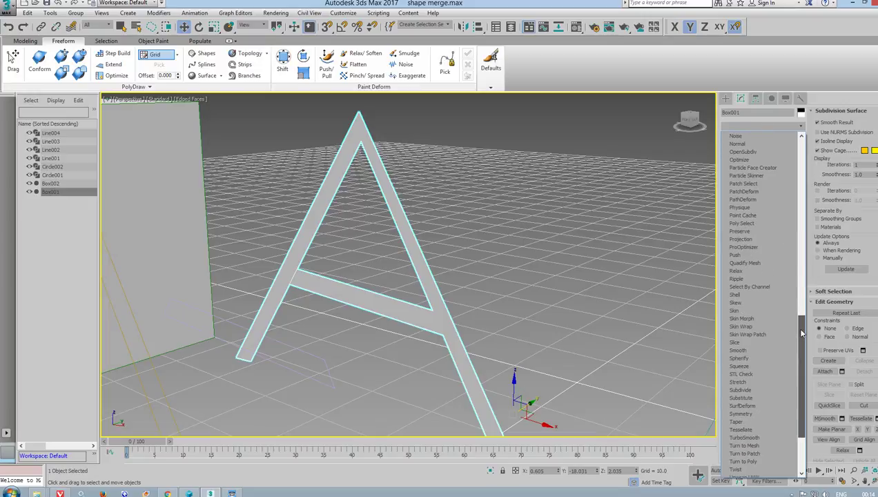
{"action": "left_click", "coordinate": [752, 296]}
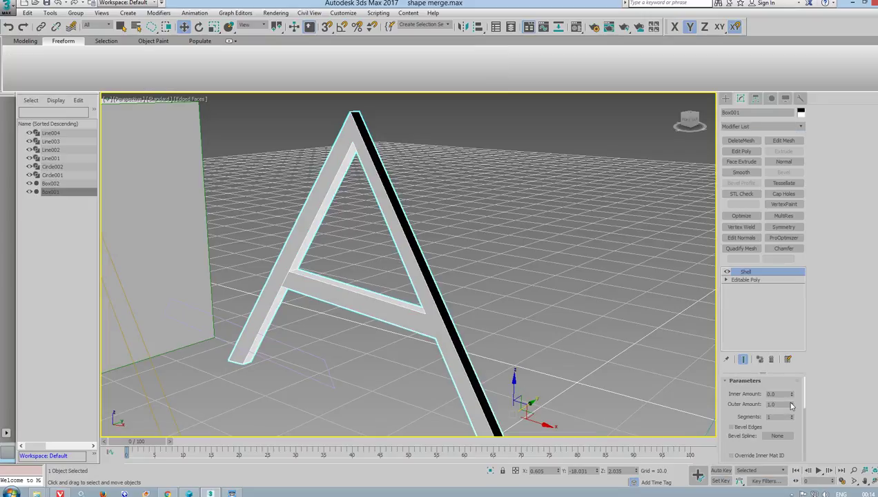
- Set the Shell's Outer Amount to 1.34 and Segments to 3
{"action": "mouse_move", "coordinate": [791, 405]}
{"action": "left_mouse_down"}
{"action": "mouse_move", "coordinate": [685, 83]}
{"action": "mouse_move", "coordinate": [690, 416]}
{"action": "left_mouse_up"}
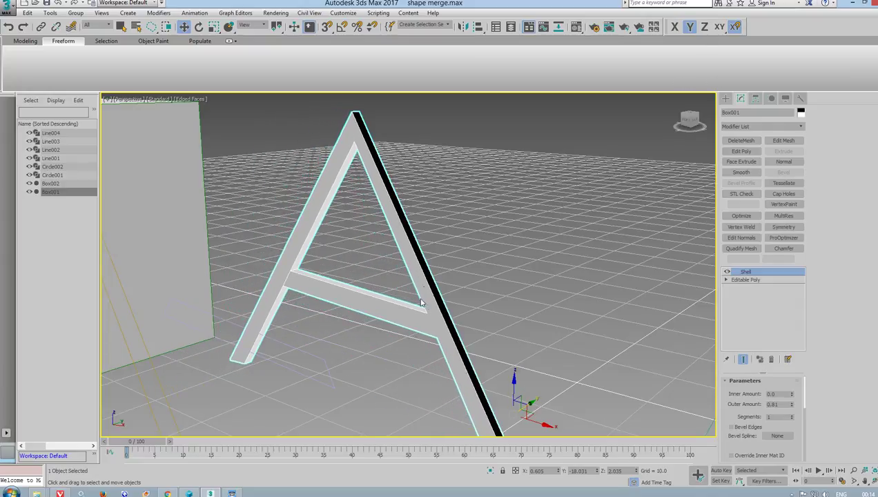
{"action": "left_click_drag", "start_coordinate": [793, 405], "coordinate": [789, 414]}
{"action": "left_click", "coordinate": [792, 416]}
{"action": "left_click", "coordinate": [792, 416]}
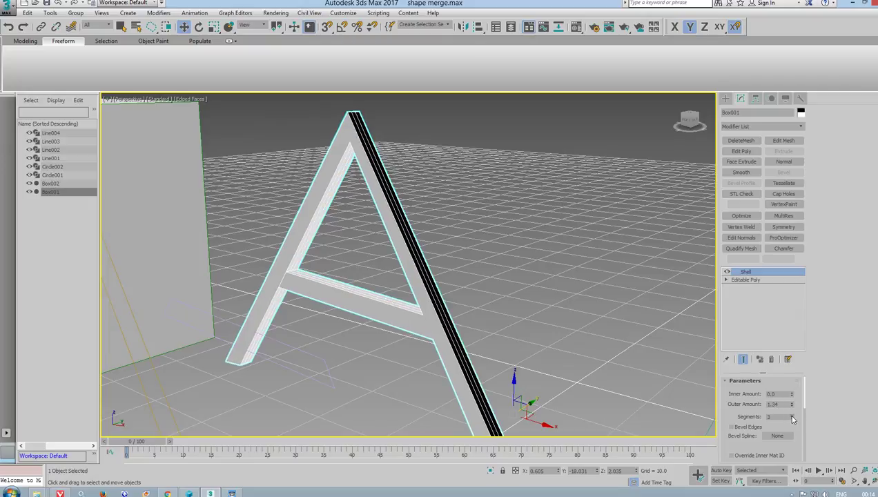
- Convert the shelled letter A to an Editable Poly and call up Clone on it
{"action": "right_click", "coordinate": [337, 206]}
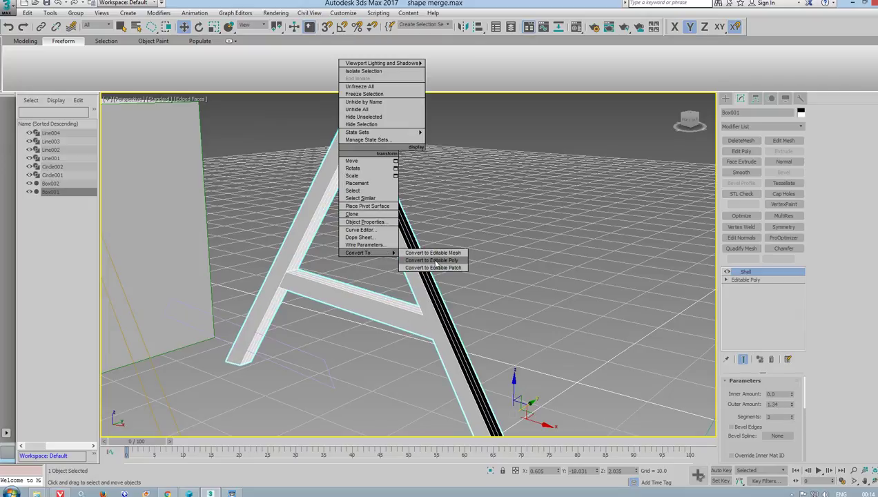
{"action": "left_click", "coordinate": [438, 261]}
{"action": "mouse_move", "coordinate": [521, 192]}
{"action": "middle_mouse_down", "text": "alt"}
{"action": "mouse_move", "coordinate": [419, 200]}
{"action": "mouse_move", "coordinate": [427, 204]}
{"action": "mouse_move", "coordinate": [421, 194]}
{"action": "mouse_move", "coordinate": [434, 169]}
{"action": "mouse_move", "coordinate": [495, 201]}
{"action": "mouse_move", "coordinate": [387, 209]}
{"action": "middle_mouse_up", "text": "alt"}
{"action": "left_click_drag", "start_coordinate": [276, 27], "coordinate": [276, 71]}
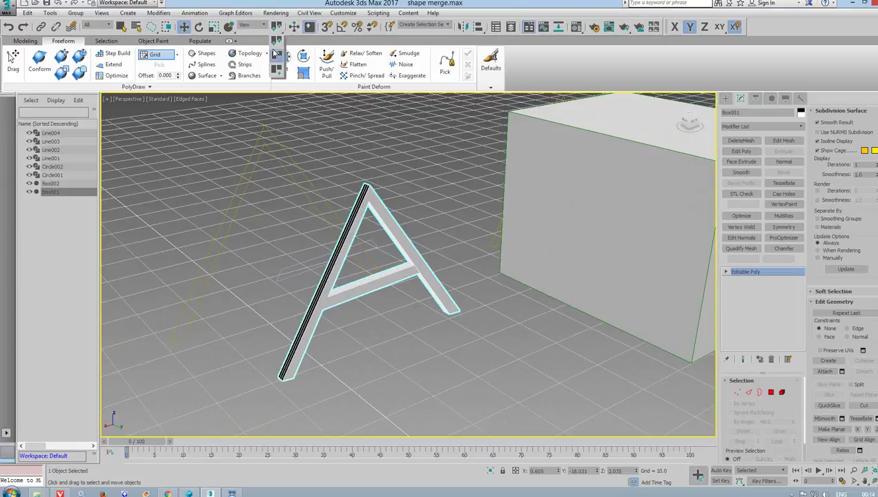
{"action": "right_click", "coordinate": [392, 221]}
- Make an independent Copy of the letter A, Box003, and move it right of the original
{"action": "left_click", "coordinate": [421, 290]}
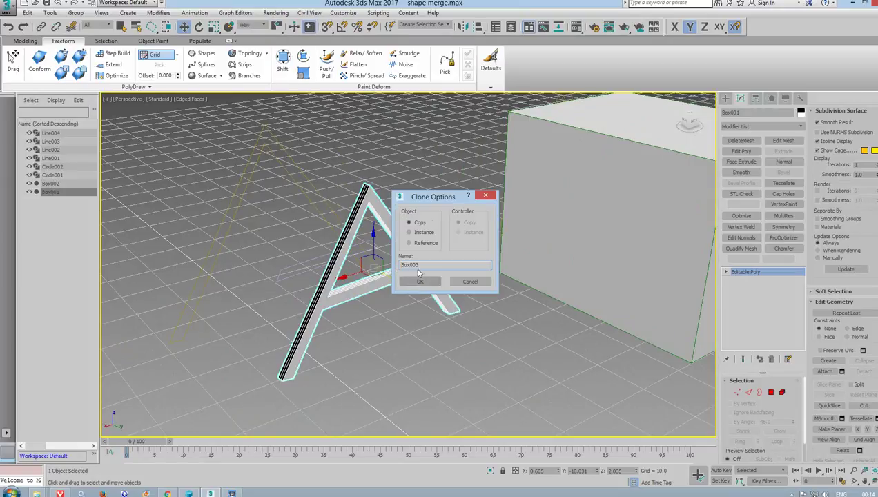
{"action": "left_click", "coordinate": [419, 282]}
{"action": "left_click_drag", "start_coordinate": [429, 289], "coordinate": [579, 345]}
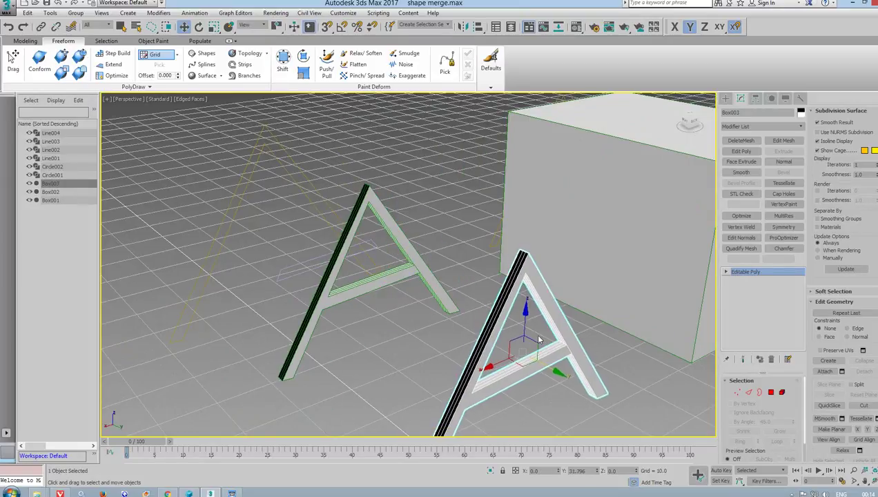
{"action": "mouse_move", "coordinate": [578, 345]}
{"action": "middle_mouse_down", "text": "alt"}
{"action": "mouse_move", "coordinate": [428, 248]}
{"action": "mouse_move", "coordinate": [463, 253]}
{"action": "mouse_move", "coordinate": [572, 163]}
{"action": "mouse_move", "coordinate": [388, 237]}
{"action": "mouse_move", "coordinate": [387, 226]}
{"action": "mouse_move", "coordinate": [374, 245]}
{"action": "mouse_move", "coordinate": [319, 238]}
{"action": "mouse_move", "coordinate": [395, 239]}
{"action": "mouse_move", "coordinate": [388, 232]}
{"action": "mouse_move", "coordinate": [403, 239]}
{"action": "mouse_move", "coordinate": [417, 183]}
{"action": "middle_mouse_up", "text": "alt"}
- Select the box and start the spline Line tool with Drag Type set to Bezier
{"action": "left_click", "coordinate": [417, 184]}
{"action": "left_click", "coordinate": [725, 98]}
{"action": "left_click", "coordinate": [748, 112]}
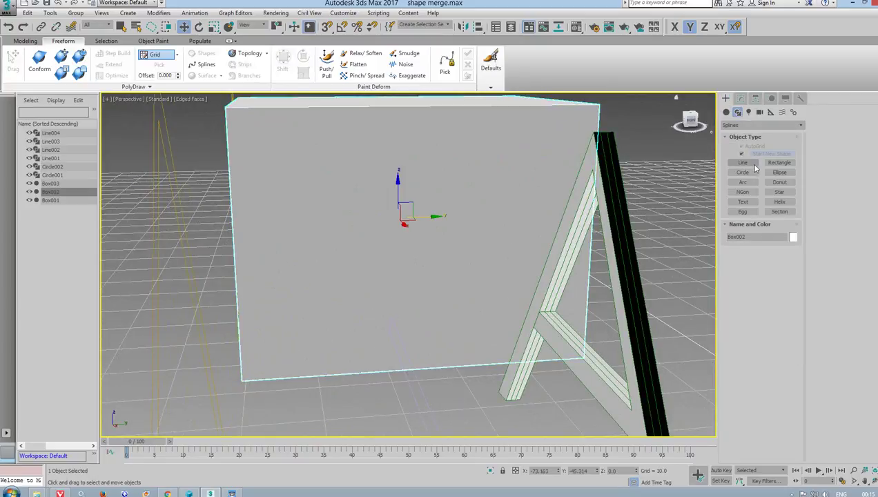
{"action": "left_click", "coordinate": [742, 162]}
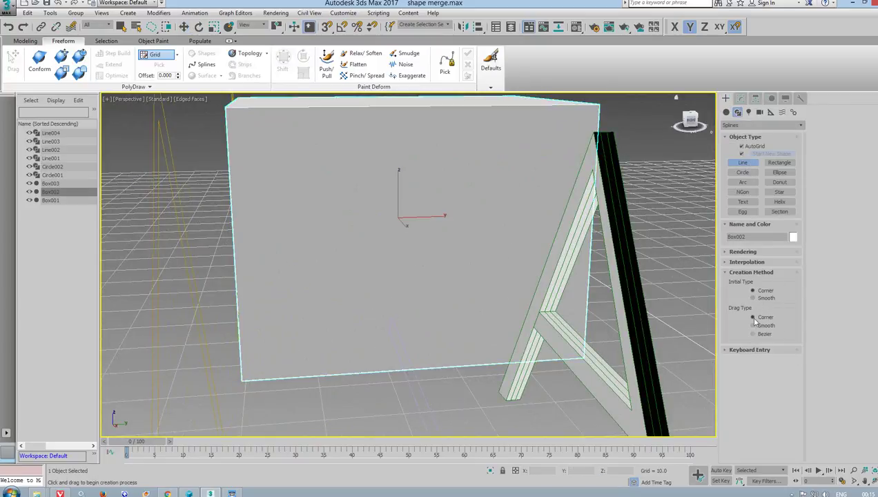
{"action": "left_click", "coordinate": [753, 333]}
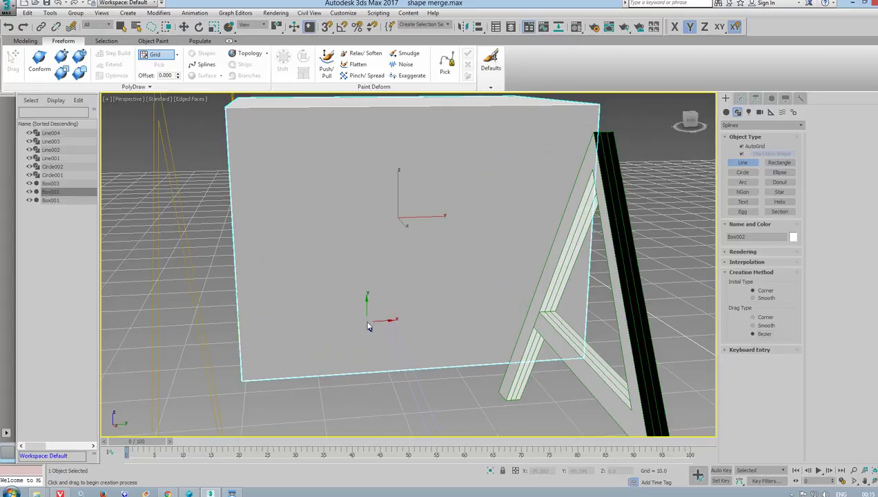
- Draw a six-point trial curve on the box face, then undo it with Ctrl+Z
{"action": "left_click", "coordinate": [367, 322]}
{"action": "left_click", "coordinate": [393, 260]}
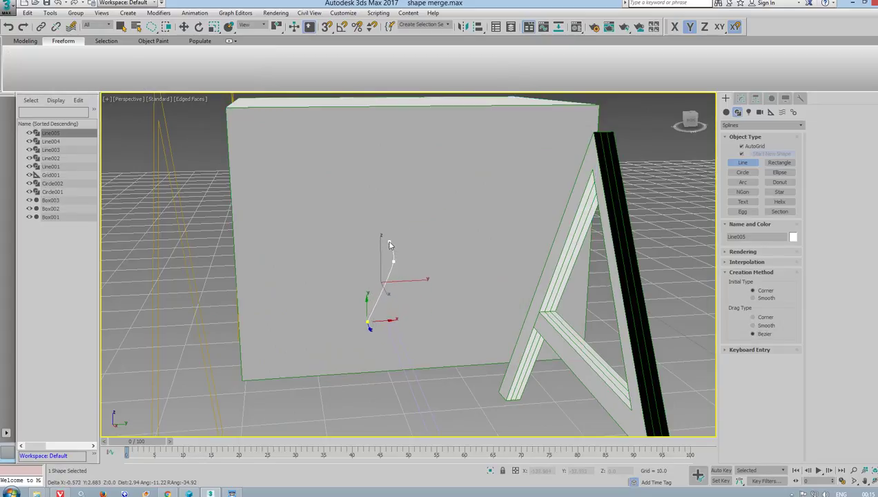
{"action": "left_click", "coordinate": [393, 241]}
{"action": "left_click", "coordinate": [347, 252]}
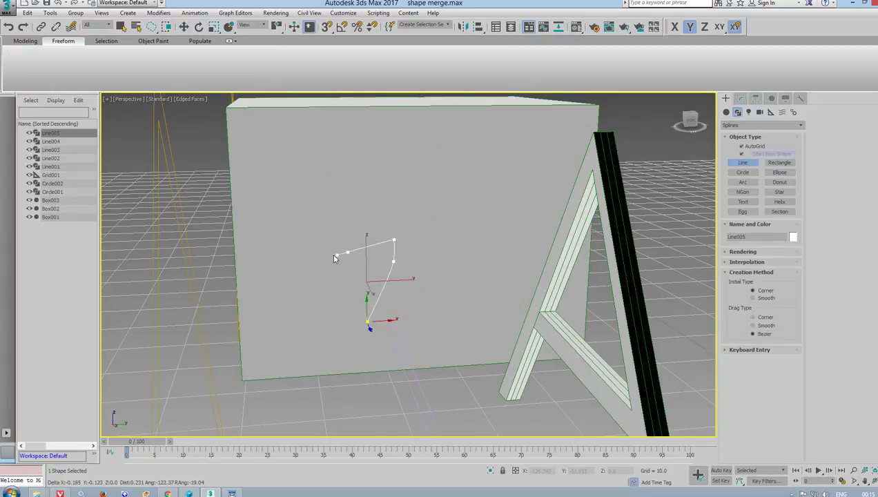
{"action": "left_click", "coordinate": [297, 232]}
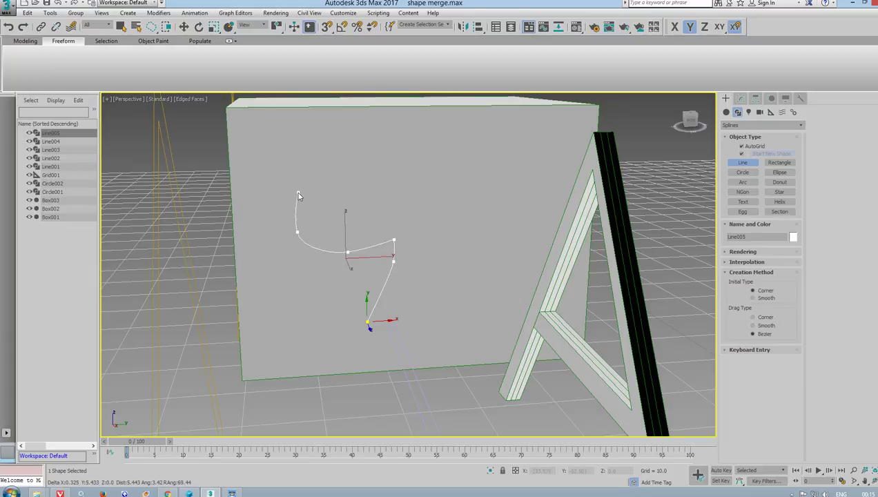
{"action": "left_click", "coordinate": [301, 191]}
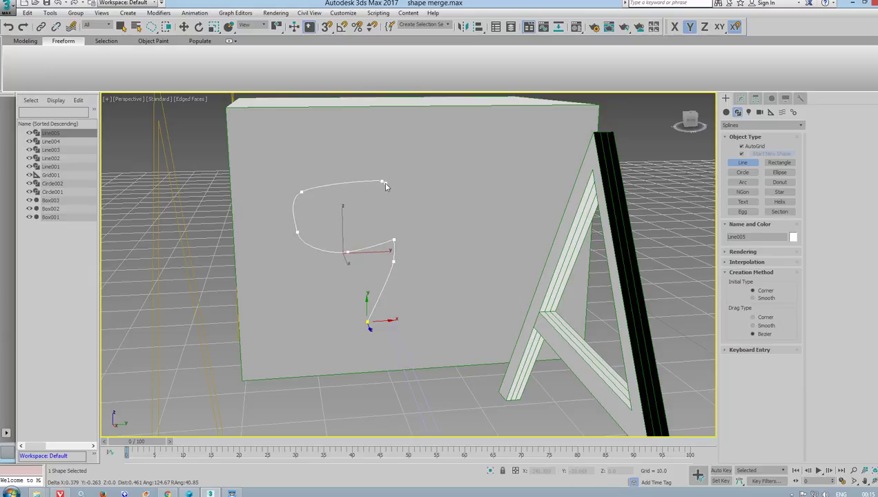
{"action": "right_click", "coordinate": [393, 216]}
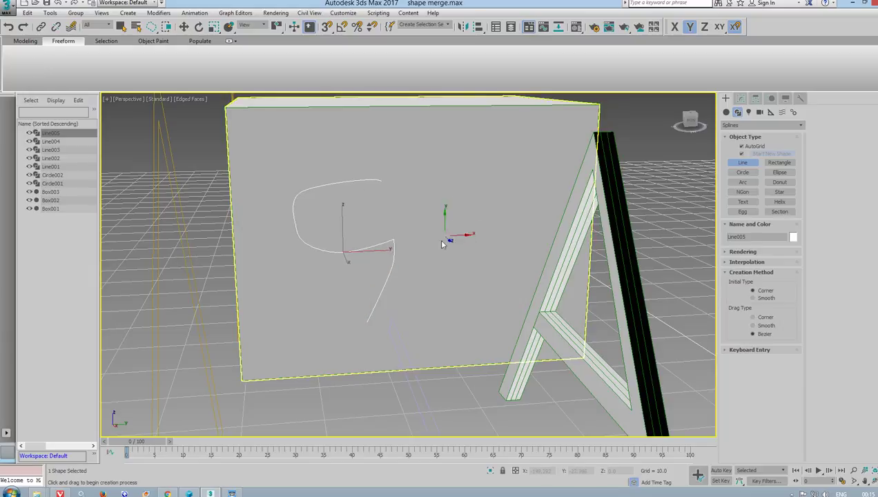
{"action": "key", "text": "ctrl+z"}
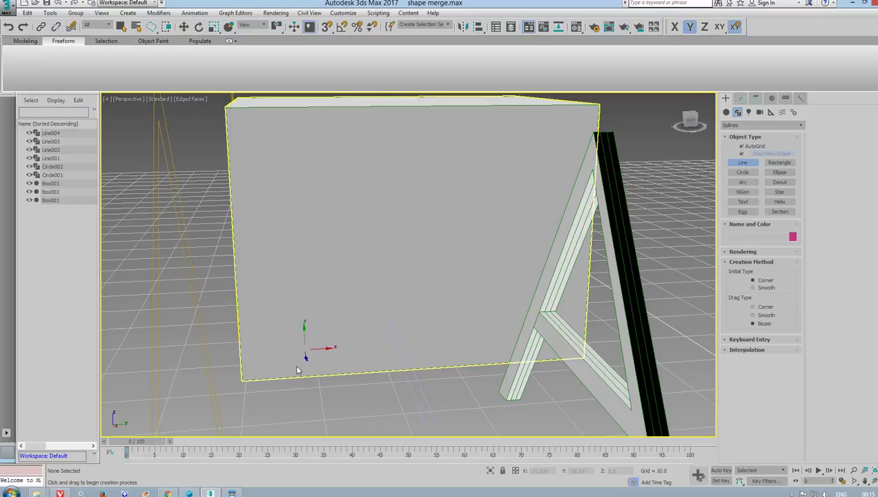
- Draw the club outline's stem, left leaf and top leaf with Bezier vertices on the box face
{"action": "left_click_drag", "start_coordinate": [365, 333], "coordinate": [377, 308]}
{"action": "left_click", "coordinate": [379, 278]}
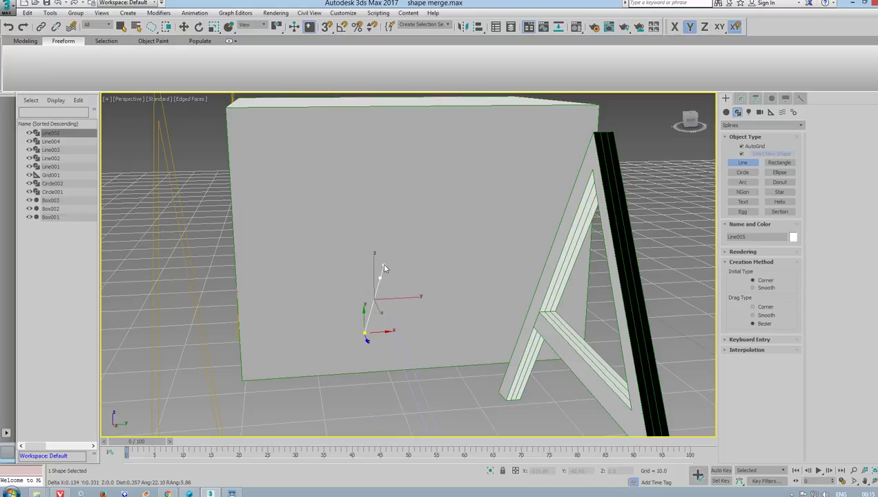
{"action": "left_click", "coordinate": [379, 245]}
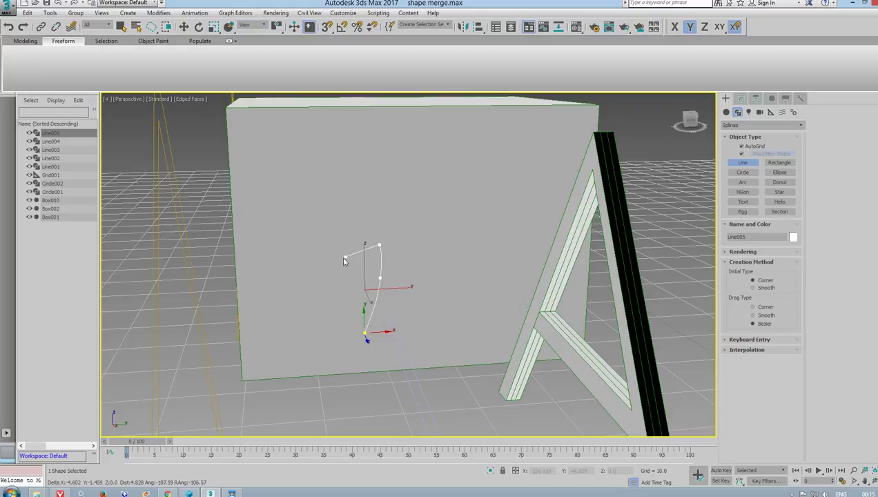
{"action": "left_click_drag", "start_coordinate": [320, 268], "coordinate": [266, 220]}
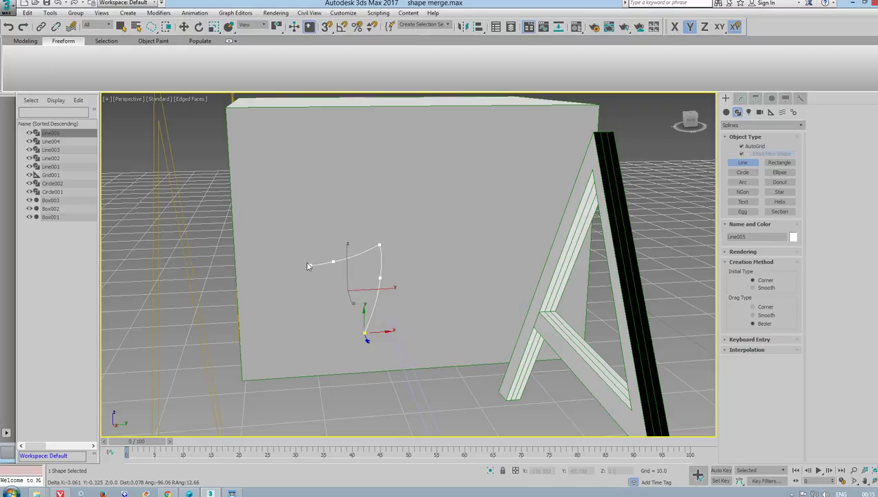
{"action": "left_click", "coordinate": [263, 211]}
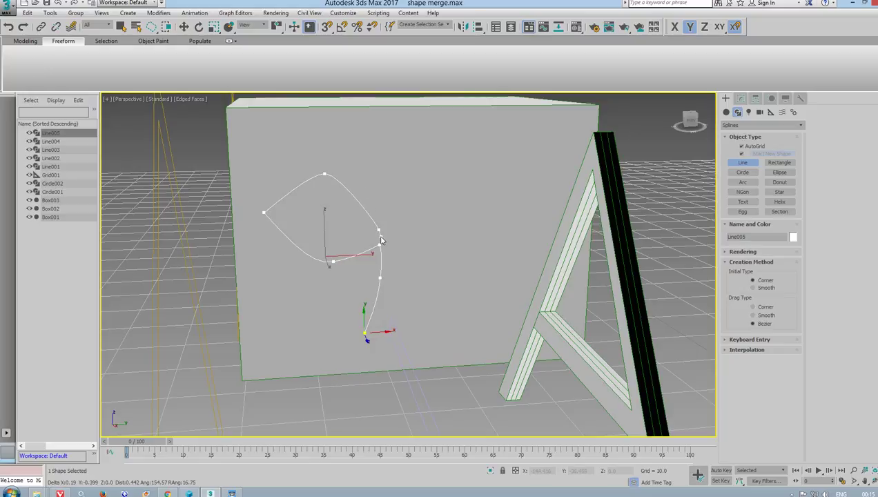
{"action": "left_click", "coordinate": [380, 236]}
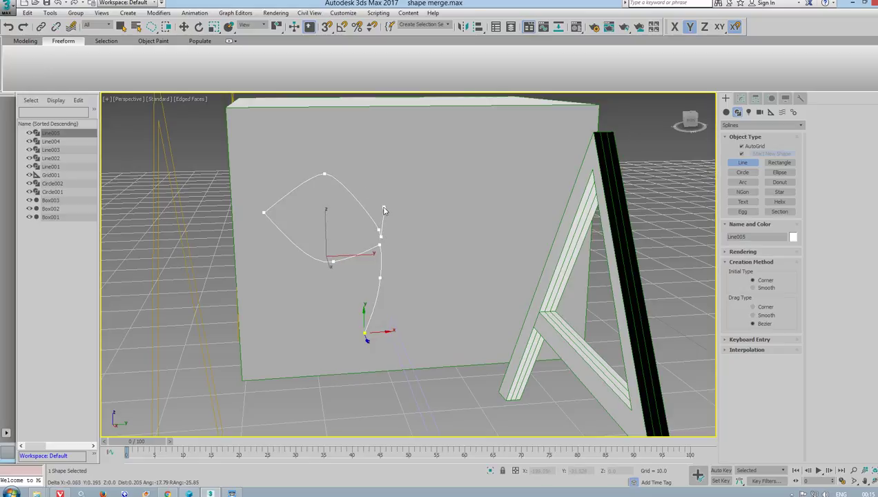
{"action": "left_click", "coordinate": [383, 209]}
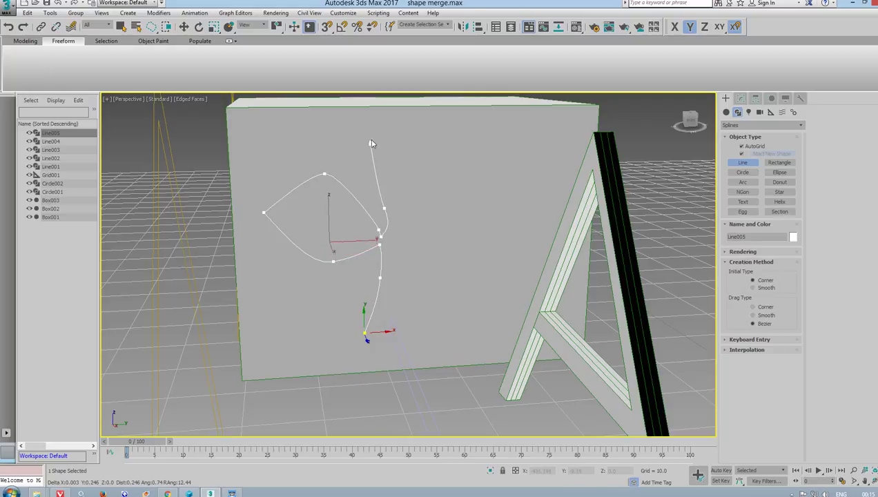
{"action": "mouse_move", "coordinate": [371, 144]}
{"action": "left_mouse_down"}
{"action": "mouse_move", "coordinate": [394, 115]}
{"action": "mouse_move", "coordinate": [420, 145]}
{"action": "left_mouse_up"}
{"action": "left_click", "coordinate": [420, 144]}
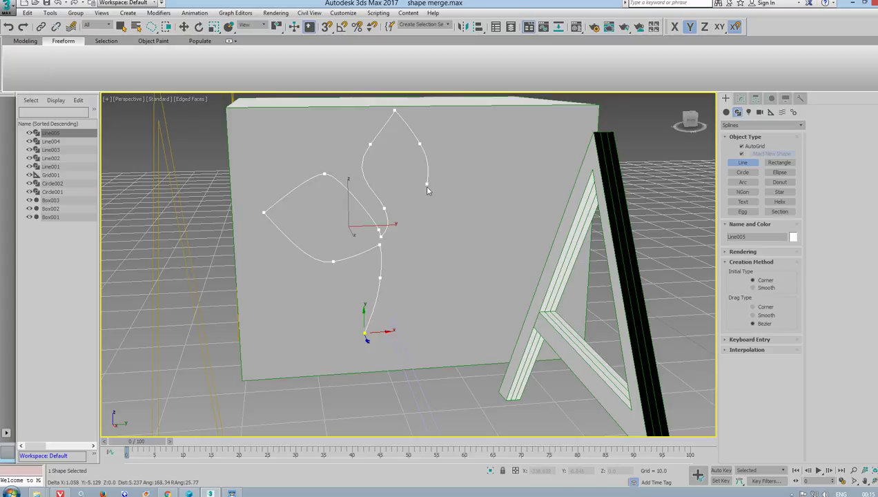
{"action": "left_click", "coordinate": [405, 210]}
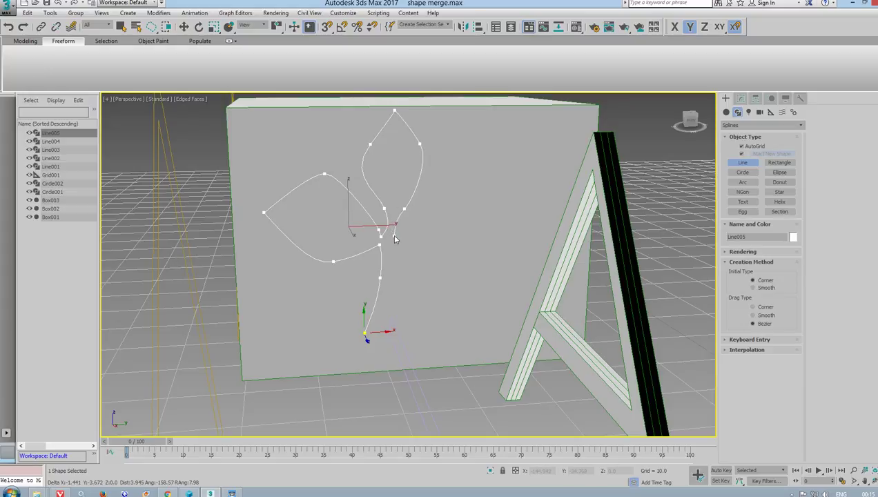
- Add the right petal and stem's right side, then close the spline at the first vertex
{"action": "left_click_drag", "start_coordinate": [451, 196], "coordinate": [466, 187]}
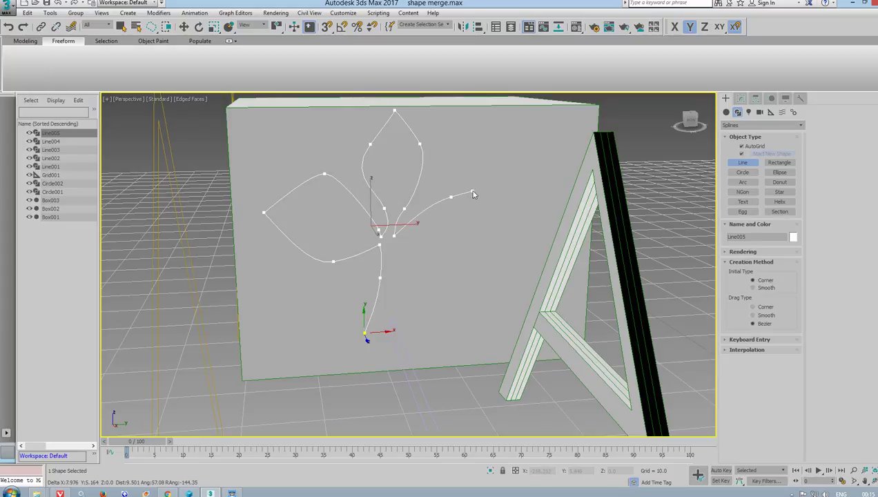
{"action": "left_click_drag", "start_coordinate": [506, 238], "coordinate": [514, 240]}
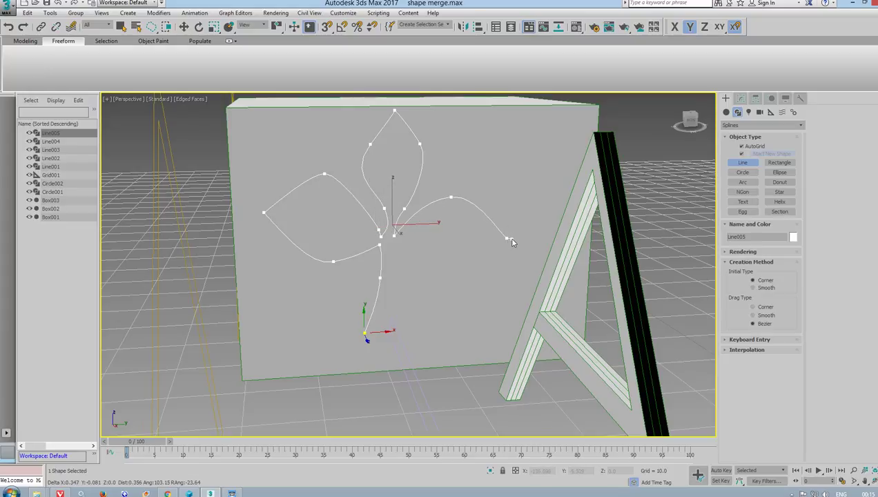
{"action": "left_click", "coordinate": [513, 239]}
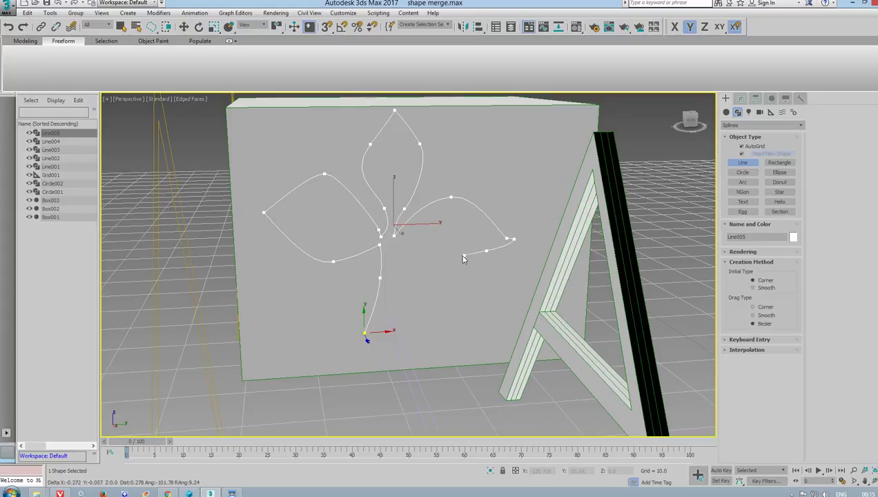
{"action": "left_click", "coordinate": [393, 244]}
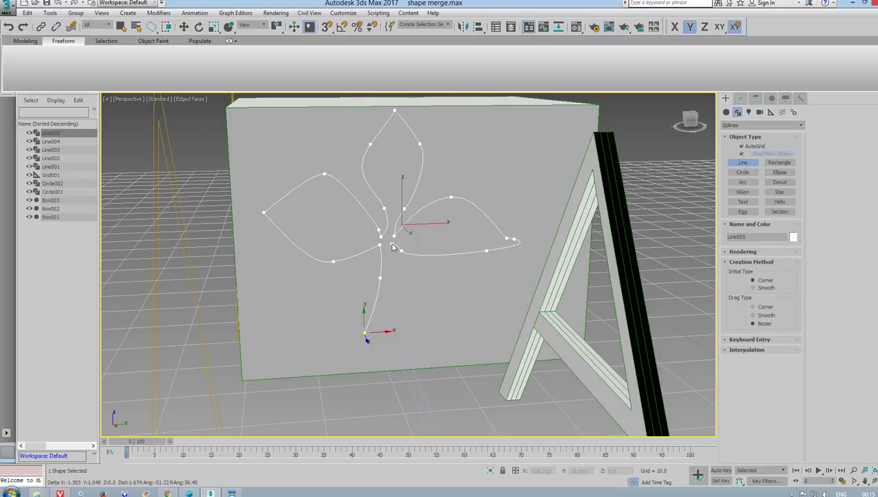
{"action": "left_click", "coordinate": [388, 283]}
{"action": "left_click", "coordinate": [404, 332]}
{"action": "left_click", "coordinate": [364, 334]}
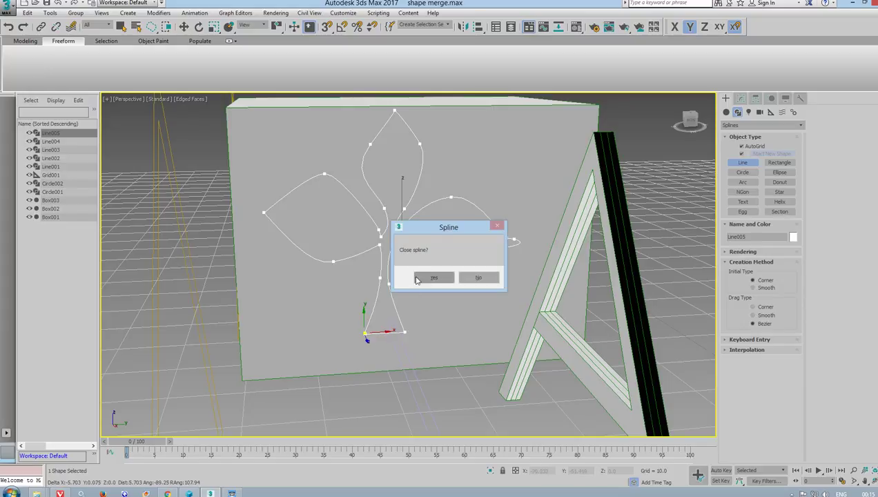
{"action": "left_click", "coordinate": [423, 276]}
{"action": "left_click", "coordinate": [743, 100]}
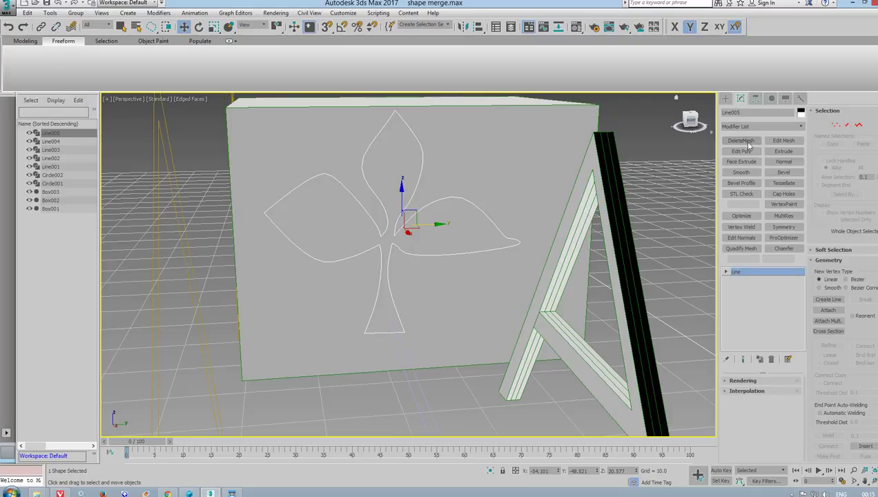
- Move and rotate Line005's right petal-tip vertex so the leaf tapers to a sharp point
{"action": "left_click", "coordinate": [725, 272]}
{"action": "left_click", "coordinate": [744, 279]}
{"action": "left_click", "coordinate": [489, 253]}
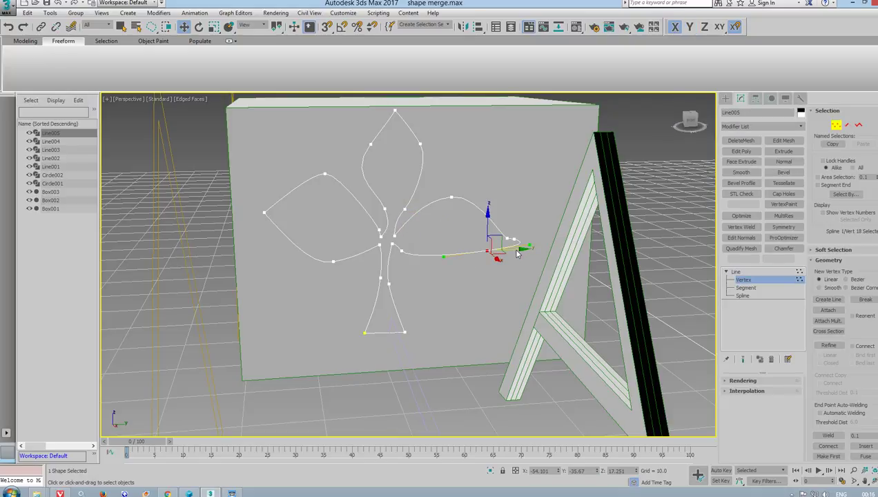
{"action": "mouse_move", "coordinate": [517, 254]}
{"action": "left_mouse_down"}
{"action": "mouse_move", "coordinate": [500, 255]}
{"action": "mouse_move", "coordinate": [505, 224]}
{"action": "left_mouse_up"}
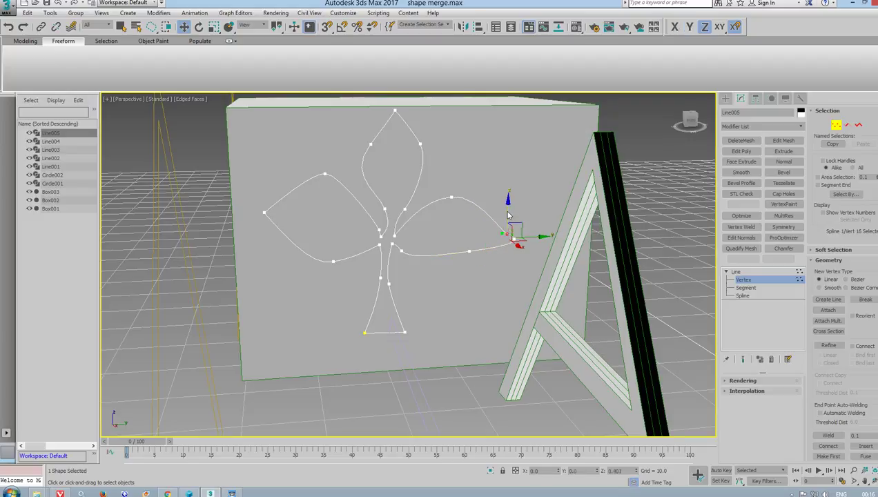
{"action": "key", "text": "e"}
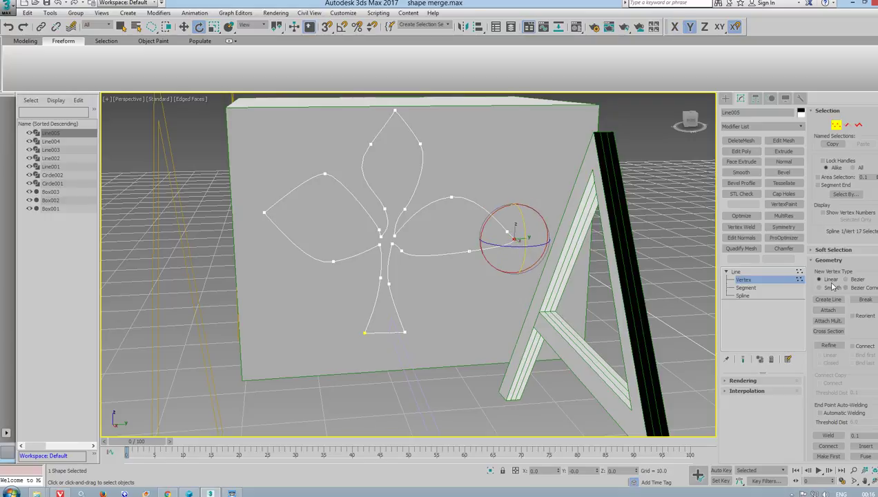
{"action": "left_click", "coordinate": [184, 26]}
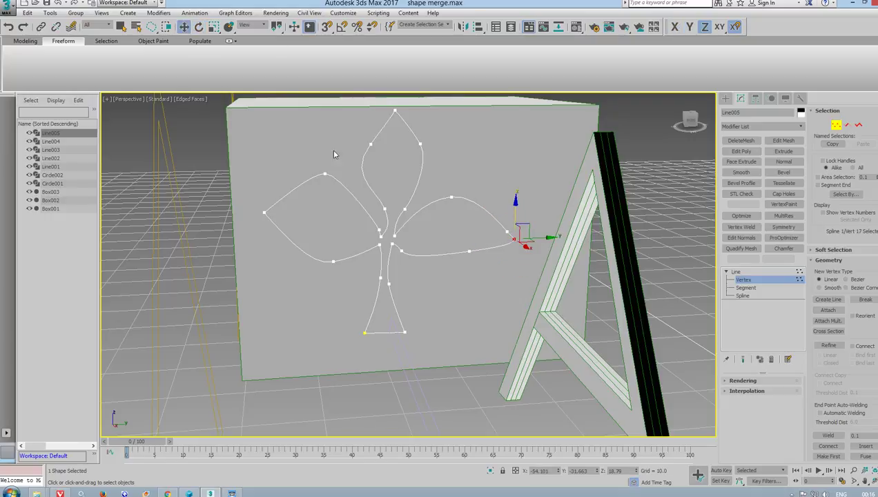
{"action": "left_click_drag", "start_coordinate": [547, 238], "coordinate": [598, 257]}
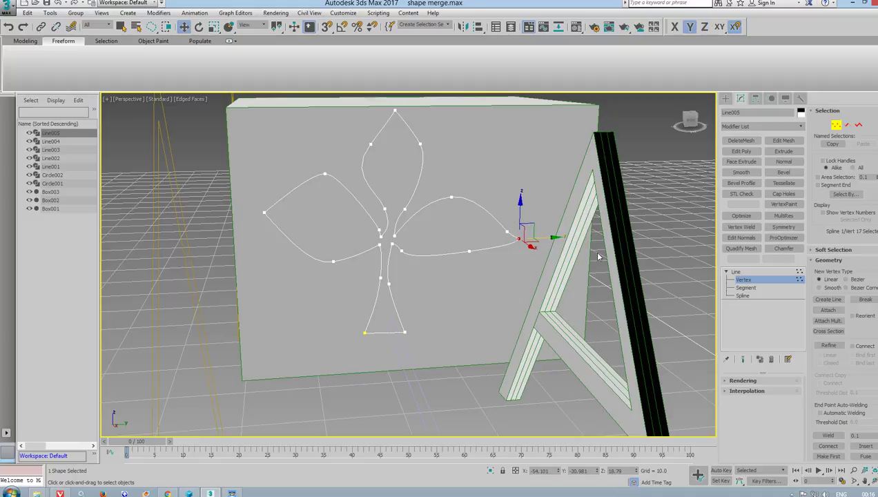
{"action": "left_click", "coordinate": [737, 271]}
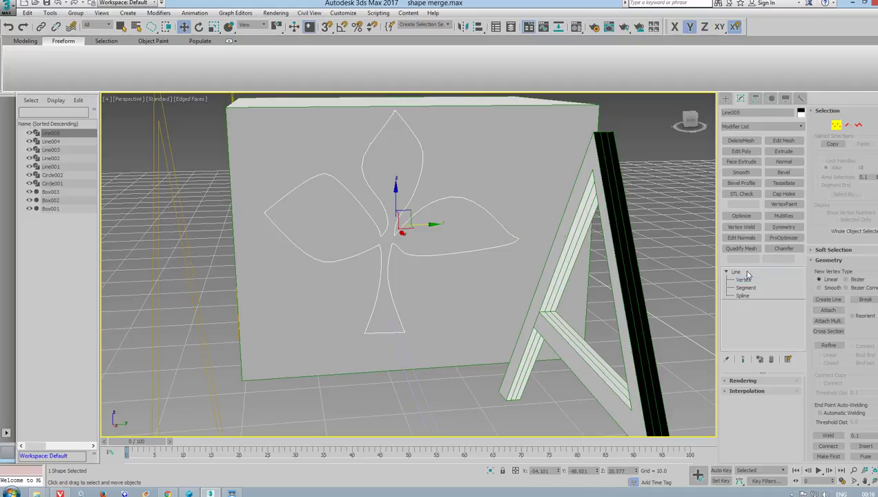
{"action": "left_click", "coordinate": [505, 176]}
- Make Box002 a ShapeMerge compound object with the club outline Line005 picked as its shape
{"action": "left_click", "coordinate": [725, 98]}
{"action": "left_click", "coordinate": [737, 112]}
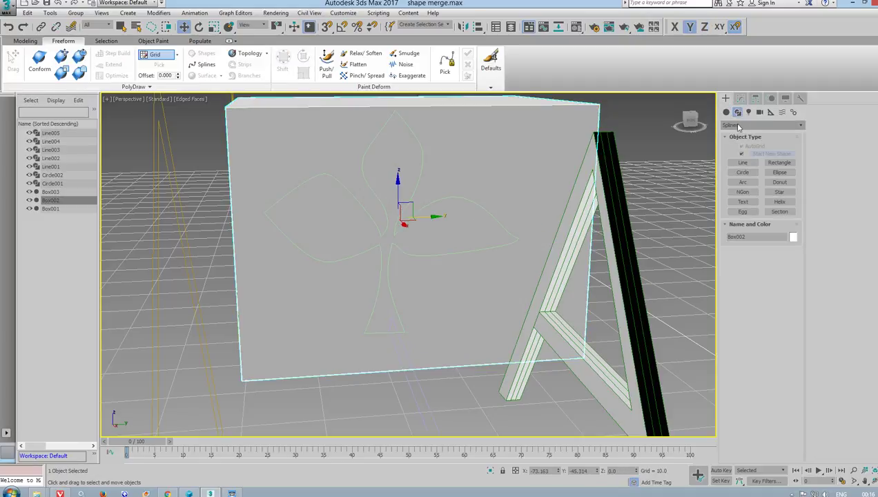
{"action": "left_click", "coordinate": [737, 126]}
{"action": "left_click", "coordinate": [736, 138]}
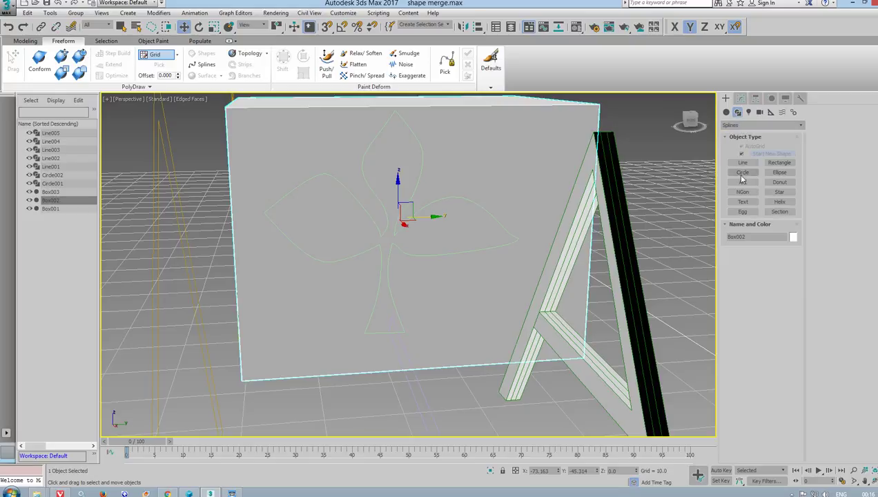
{"action": "left_click", "coordinate": [726, 112]}
{"action": "left_click", "coordinate": [762, 125]}
{"action": "left_click", "coordinate": [752, 152]}
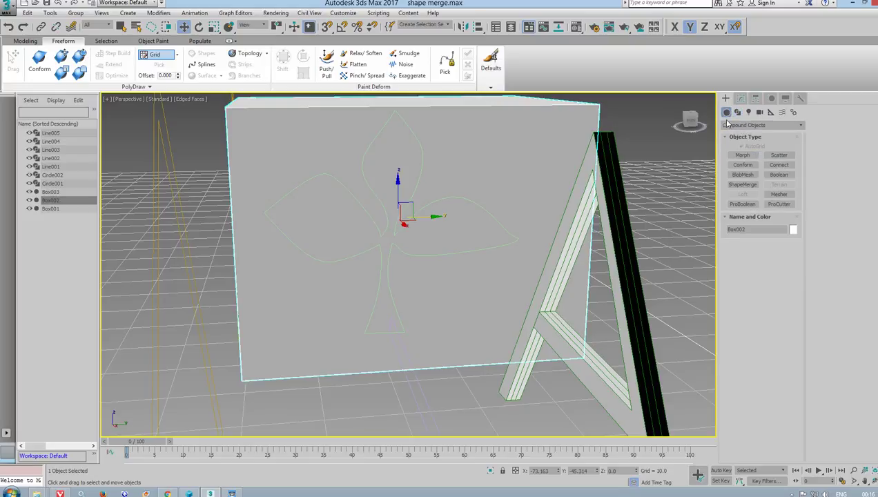
{"action": "left_click", "coordinate": [743, 185]}
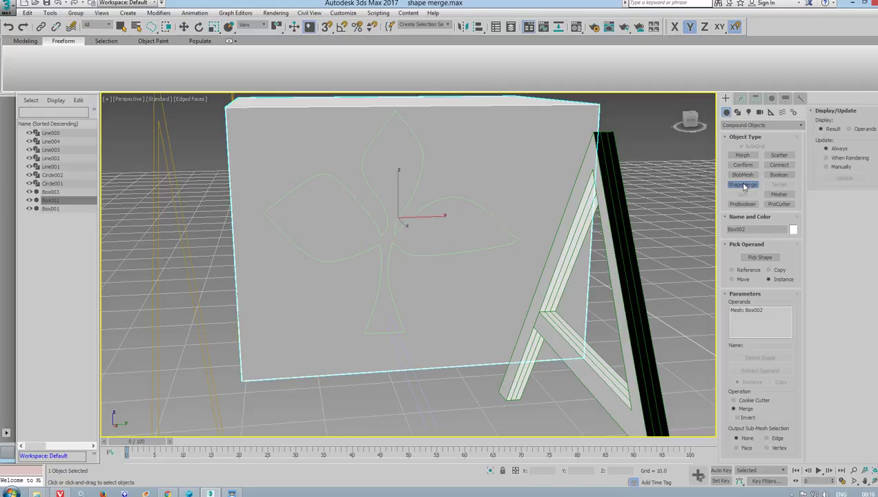
{"action": "left_click", "coordinate": [759, 258]}
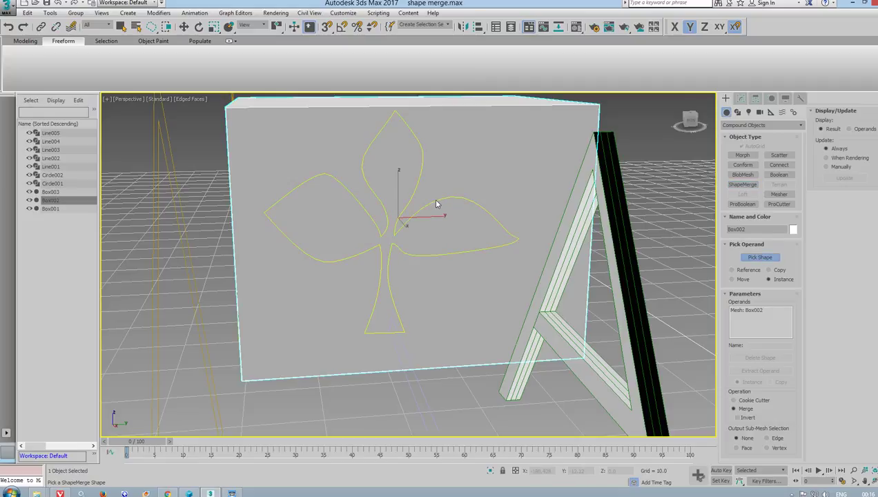
{"action": "right_click", "coordinate": [390, 228]}
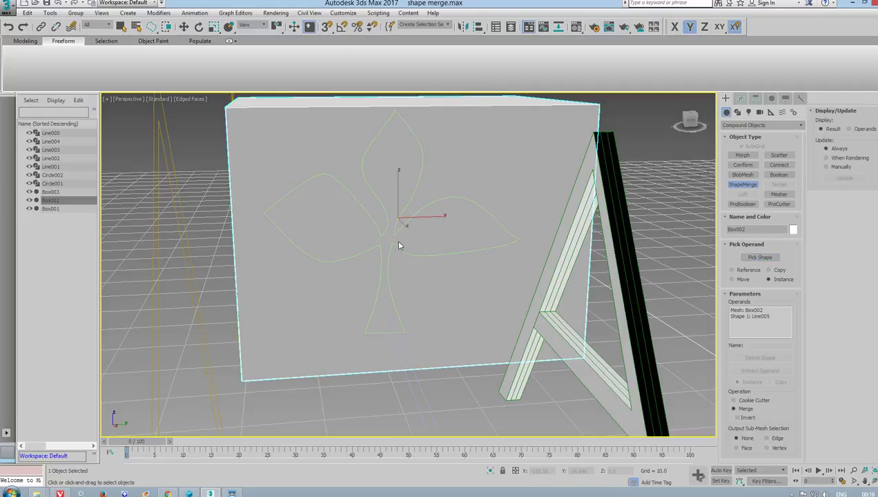
{"action": "key", "text": "w"}
{"action": "middle_click_drag", "start_coordinate": [398, 245], "coordinate": [441, 238], "text": "alt"}
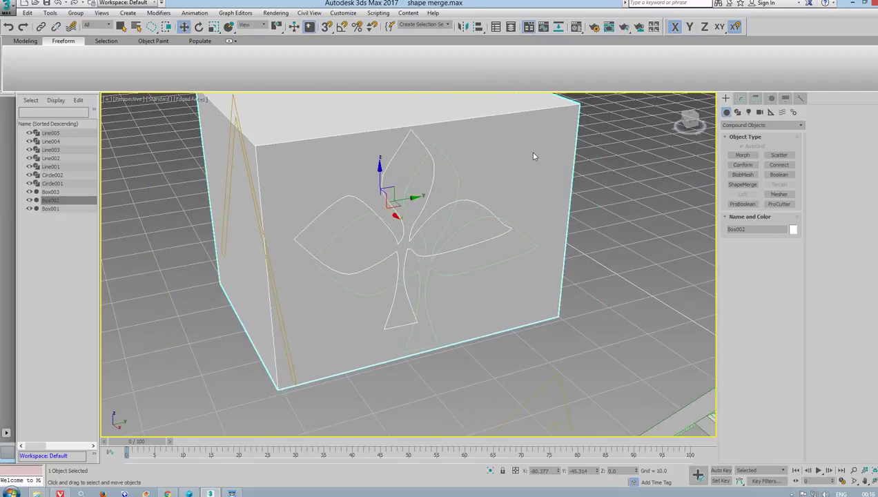
- Set the ShapeMerge operation to Cookie Cutter with Invert on, leaving the solid clover piece
{"action": "left_click", "coordinate": [741, 98]}
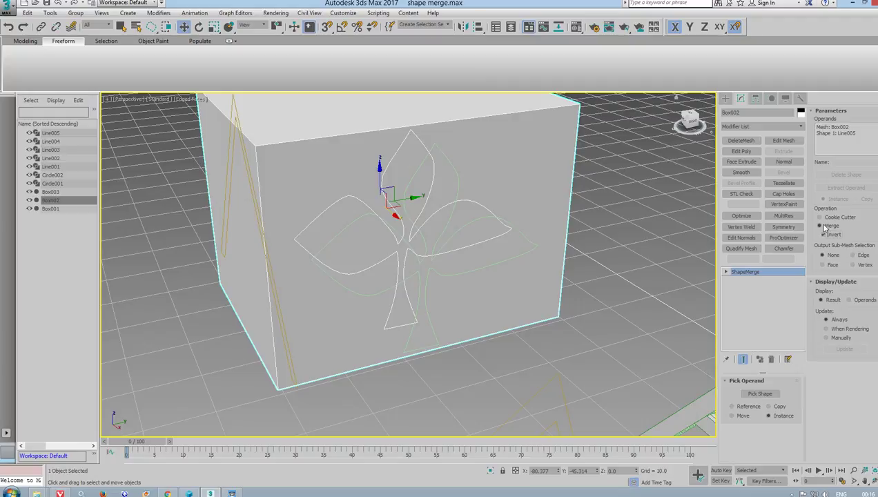
{"action": "left_click", "coordinate": [822, 234]}
{"action": "mouse_move", "coordinate": [386, 234]}
{"action": "middle_mouse_down", "text": "alt"}
{"action": "mouse_move", "coordinate": [276, 237]}
{"action": "mouse_move", "coordinate": [296, 251]}
{"action": "middle_mouse_up", "text": "alt"}
- Convert the club cut-out to Editable Poly and add a Shell modifier with Outer Amount 1.34
{"action": "right_click", "coordinate": [428, 190]}
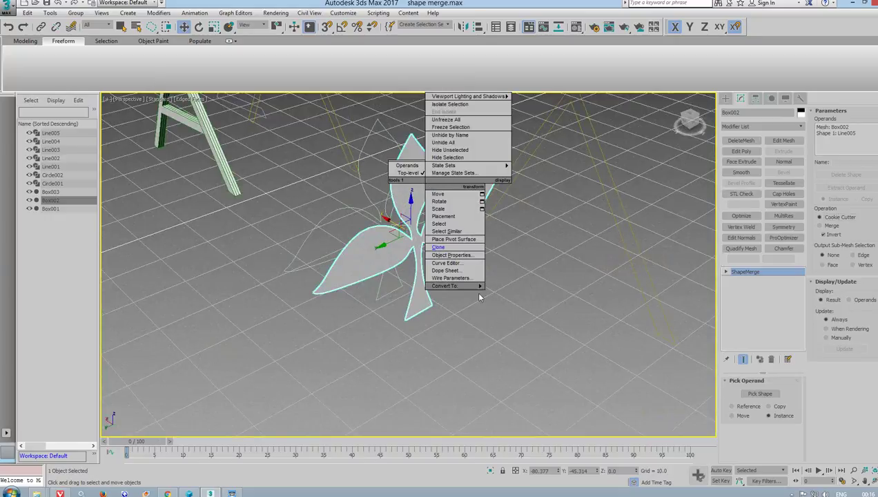
{"action": "left_click", "coordinate": [539, 293]}
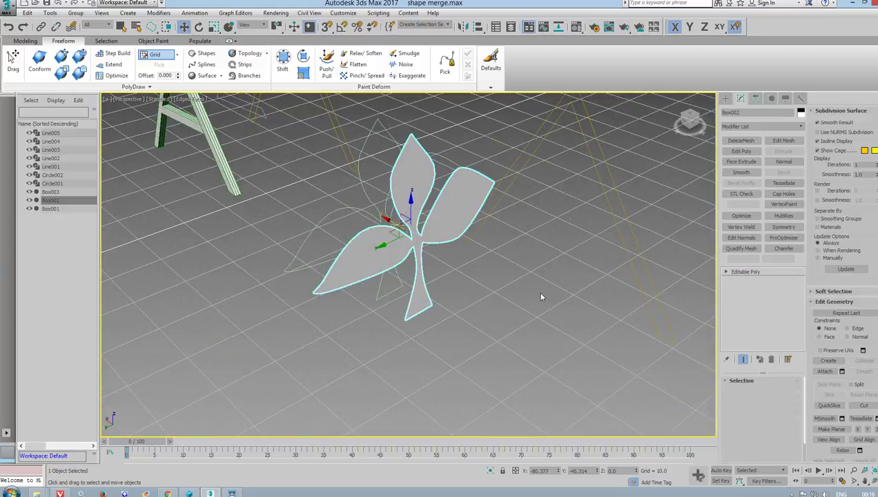
{"action": "left_click", "coordinate": [801, 127]}
{"action": "mouse_move", "coordinate": [801, 173]}
{"action": "left_mouse_down"}
{"action": "mouse_move", "coordinate": [793, 286]}
{"action": "mouse_move", "coordinate": [774, 299]}
{"action": "left_mouse_up"}
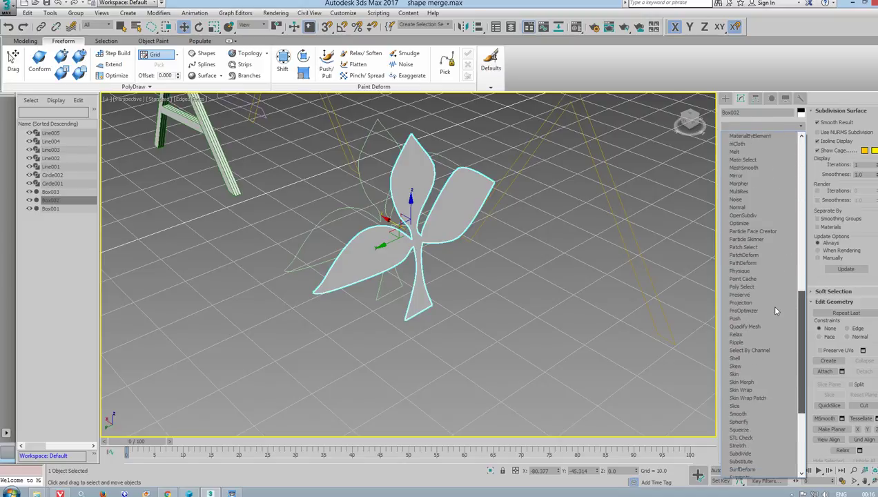
{"action": "scroll", "coordinate": [769, 308], "scroll_direction": "down", "scroll_amount": 3}
{"action": "left_click", "coordinate": [739, 335]}
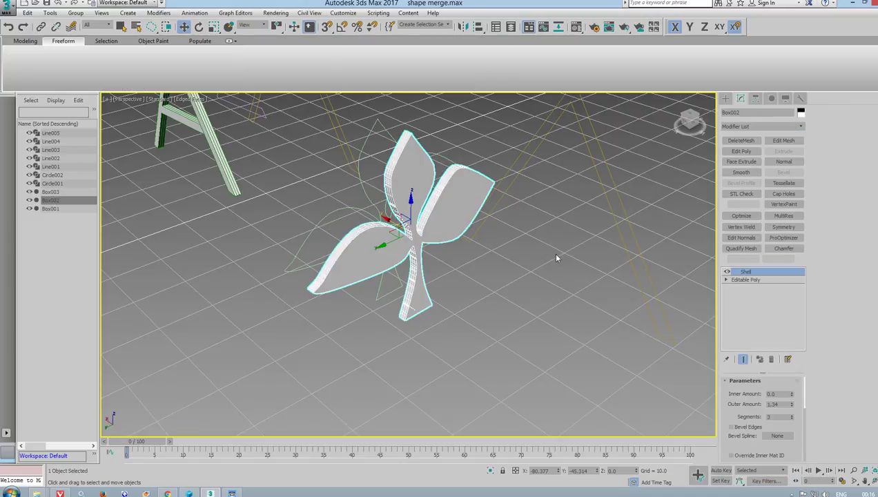
{"action": "mouse_move", "coordinate": [552, 252]}
{"action": "middle_mouse_down", "text": "alt"}
{"action": "mouse_move", "coordinate": [506, 195]}
{"action": "mouse_move", "coordinate": [501, 220]}
{"action": "mouse_move", "coordinate": [407, 214]}
{"action": "mouse_move", "coordinate": [491, 207]}
{"action": "middle_mouse_up", "text": "alt"}
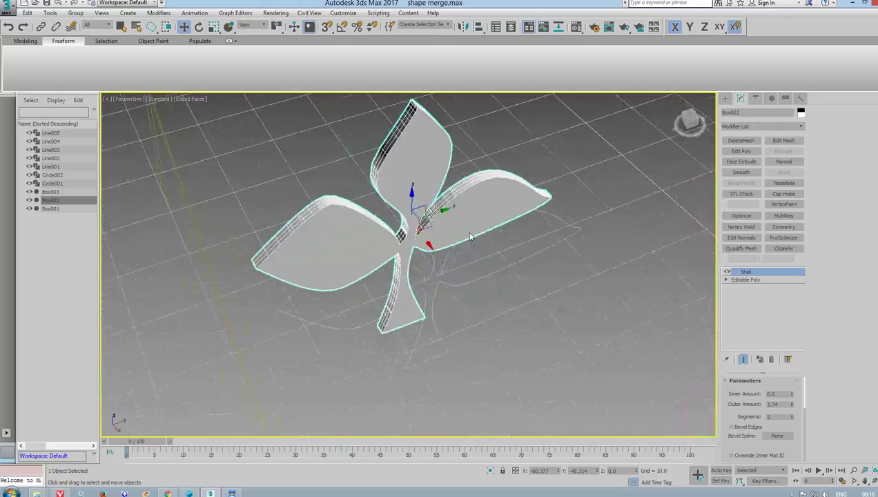
- Collapse the shelled club into a solid Editable Poly
{"action": "right_click", "coordinate": [491, 207]}
{"action": "left_click", "coordinate": [589, 317]}
{"action": "mouse_move", "coordinate": [590, 318]}
{"action": "middle_mouse_down", "text": "alt"}
{"action": "mouse_move", "coordinate": [332, 244]}
{"action": "mouse_move", "coordinate": [350, 254]}
{"action": "mouse_move", "coordinate": [524, 262]}
{"action": "middle_mouse_up", "text": "alt"}
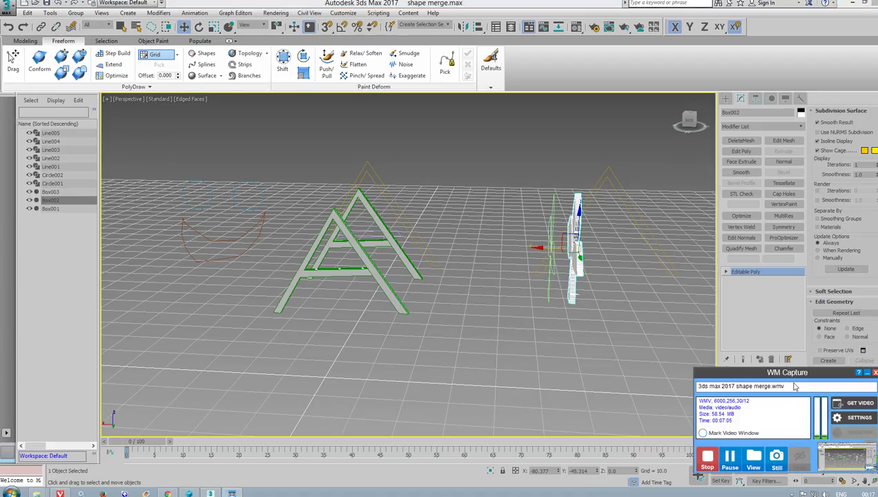
{"action": "mouse_move", "coordinate": [835, 378]}
{"action": "left_mouse_down"}
{"action": "mouse_move", "coordinate": [363, 301]}
{"action": "mouse_move", "coordinate": [264, 318]}
{"action": "mouse_move", "coordinate": [288, 313]}
{"action": "left_mouse_up"}
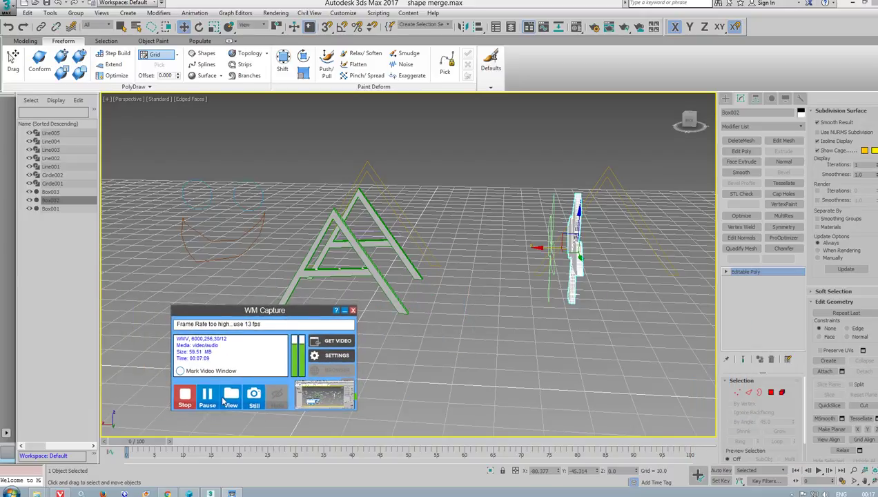